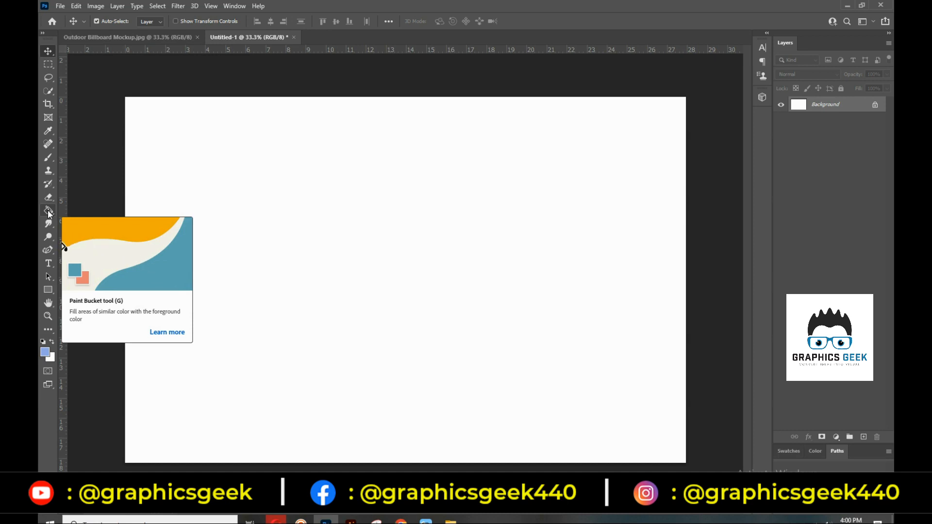
Try a light blue Paint Bucket fill on the canvas, undo it, and show the gradient/fill tool flyout
{"action": "left_click", "coordinate": [48, 211]}
{"action": "left_click", "coordinate": [177, 209]}
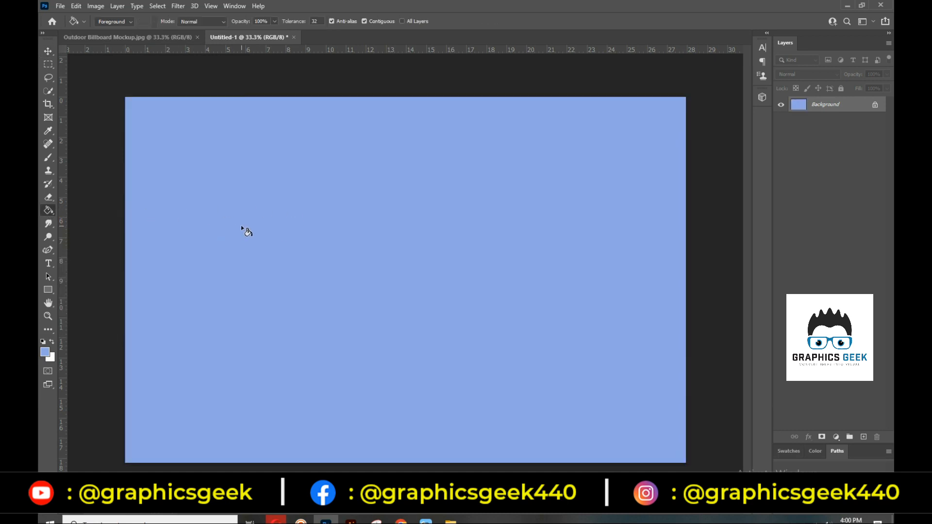
{"action": "key", "text": "ctrl+z"}
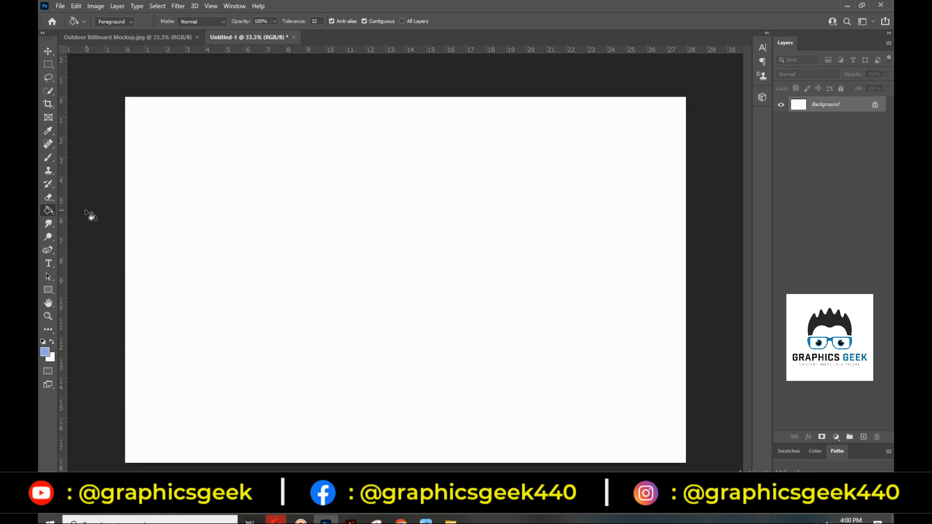
{"action": "right_click", "coordinate": [47, 212]}
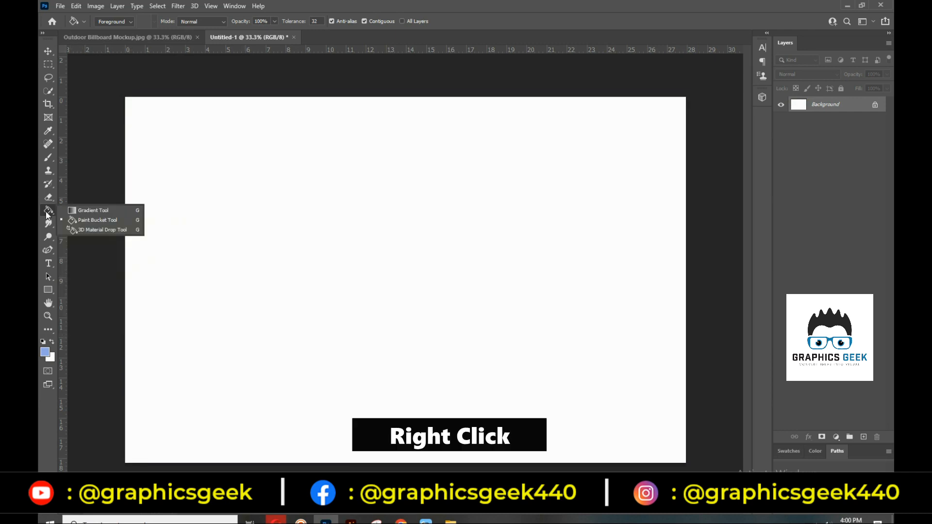
Switch to the Gradient tool, test a diagonal blue-to-white gradient across the canvas, then undo it
{"action": "left_click", "coordinate": [115, 211]}
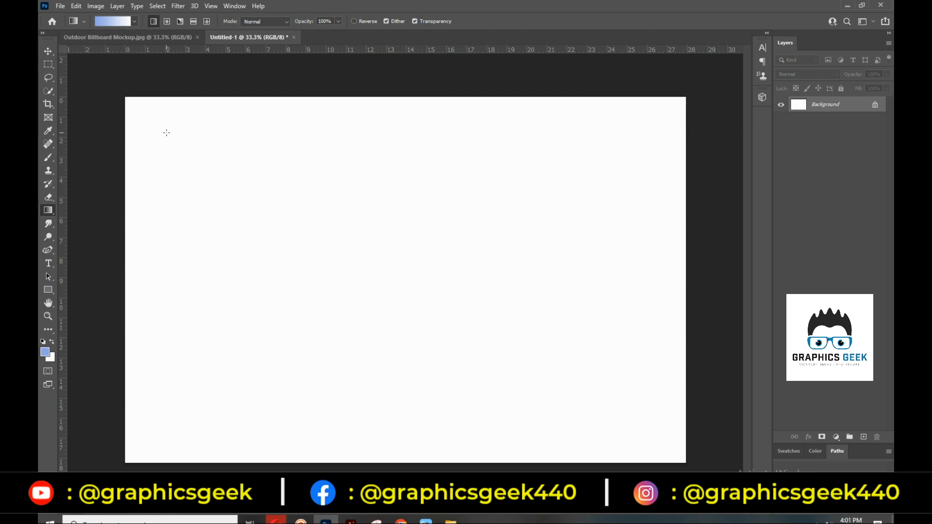
{"action": "left_click_drag", "start_coordinate": [166, 132], "coordinate": [500, 296]}
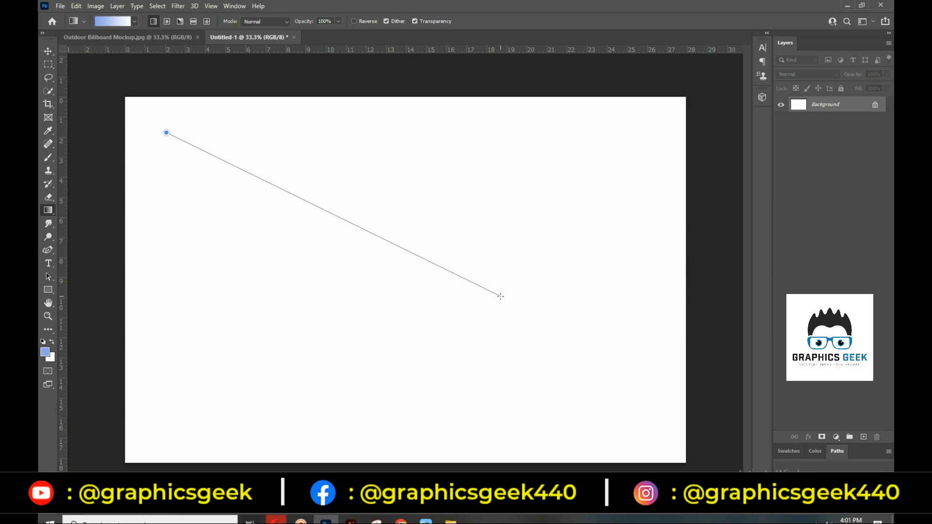
{"action": "left_click_drag", "start_coordinate": [501, 296], "coordinate": [500, 296]}
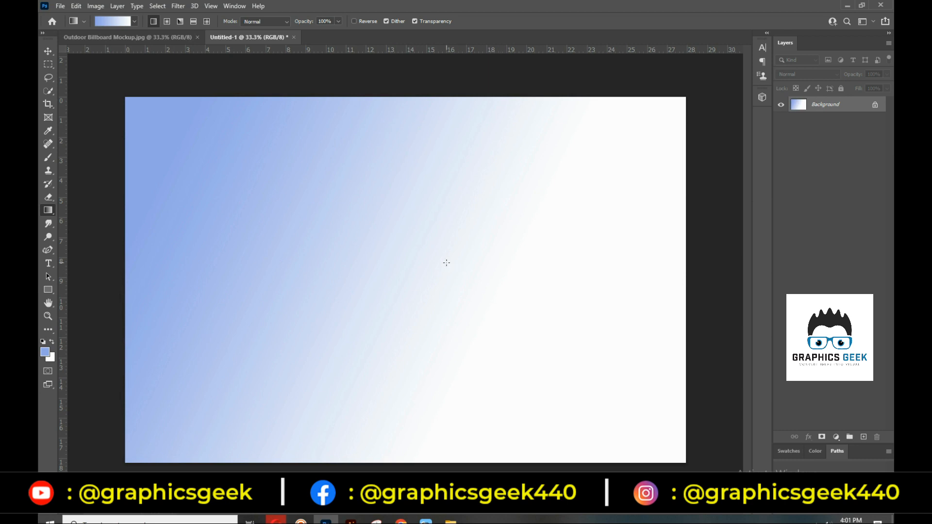
{"action": "key", "text": "ctrl+z"}
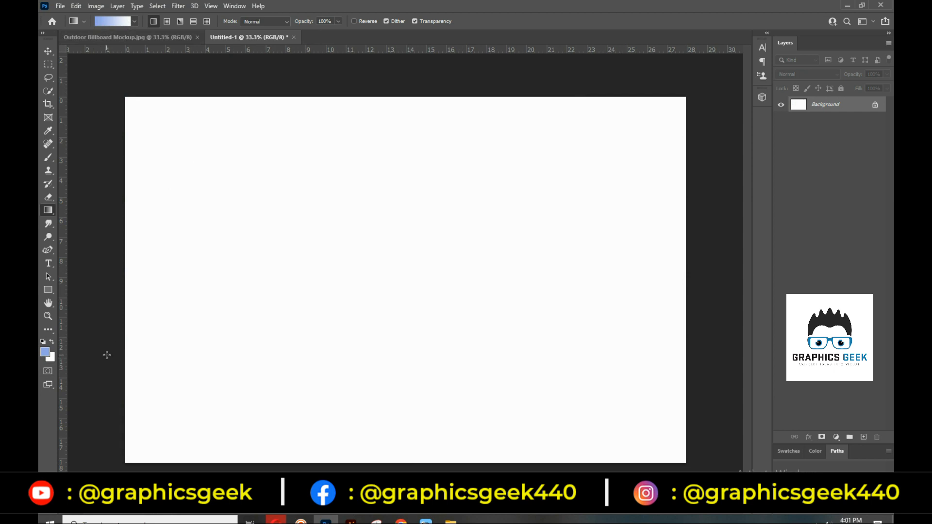
Reset colours to default black and white and test a diagonal black-to-white gradient, then undo it
{"action": "left_click", "coordinate": [43, 342]}
{"action": "left_click_drag", "start_coordinate": [163, 130], "coordinate": [518, 328]}
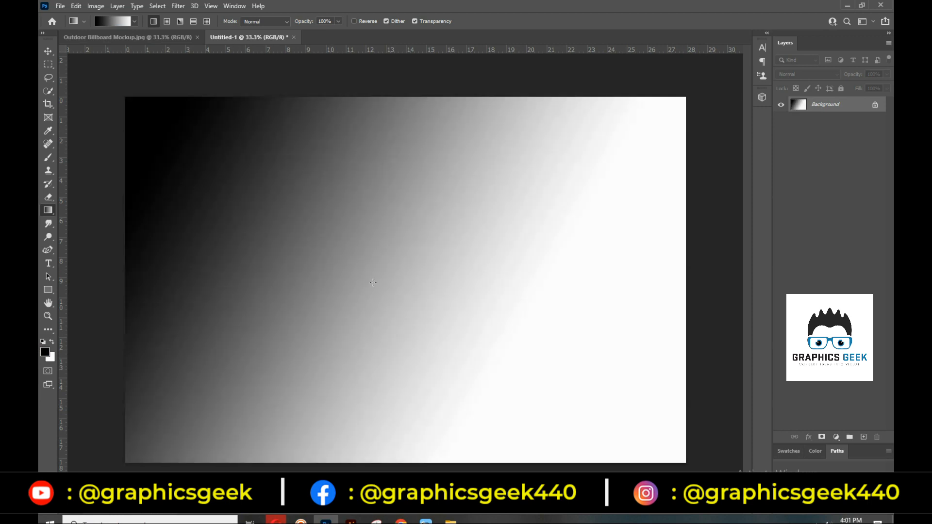
{"action": "key", "text": "ctrl+z"}
Browse the gradient presets picker, expanding and collapsing the Basics and Blues folders
{"action": "left_click", "coordinate": [134, 21]}
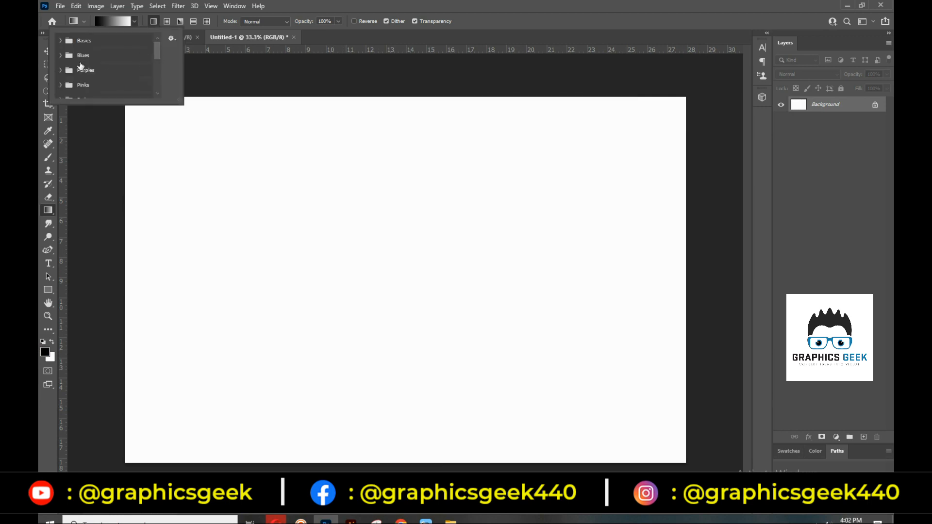
{"action": "scroll", "coordinate": [85, 70], "scroll_direction": "down", "scroll_amount": 3}
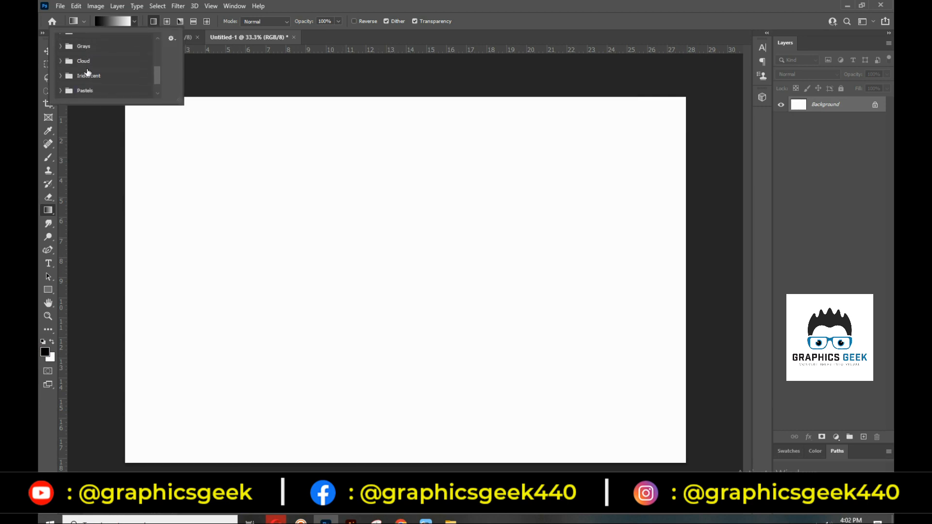
{"action": "scroll", "coordinate": [88, 73], "scroll_direction": "up", "scroll_amount": 6}
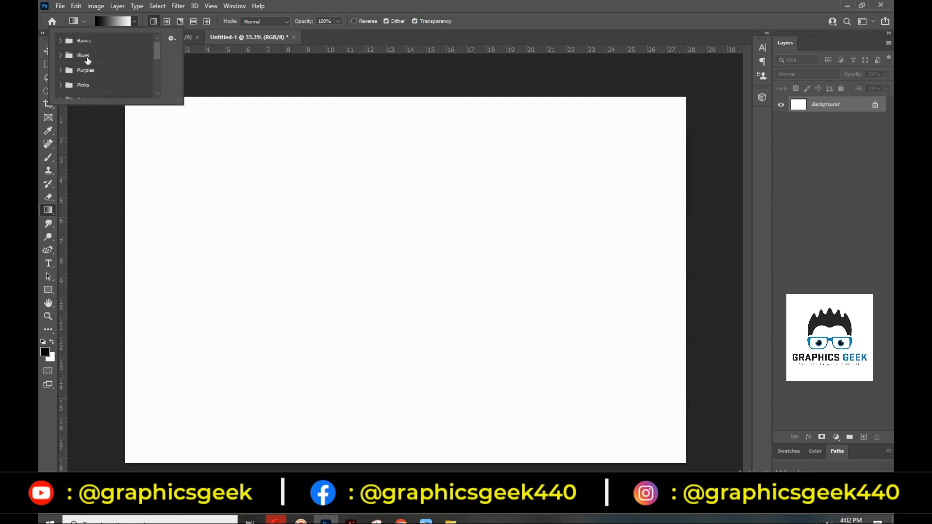
{"action": "left_click", "coordinate": [59, 42]}
{"action": "left_click", "coordinate": [60, 41]}
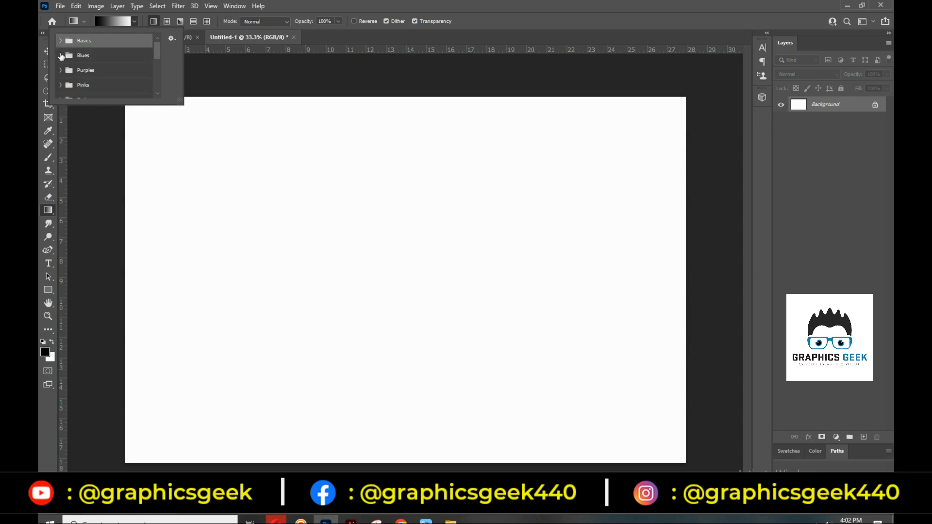
{"action": "left_click", "coordinate": [61, 56]}
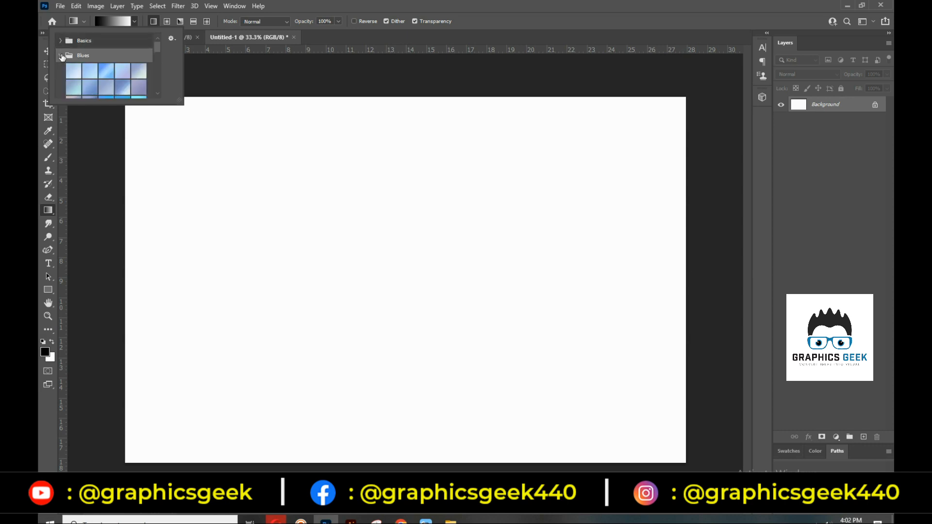
{"action": "left_click", "coordinate": [61, 56]}
Set the gradient presets to display as a Large List and close the picker
{"action": "left_click", "coordinate": [170, 40]}
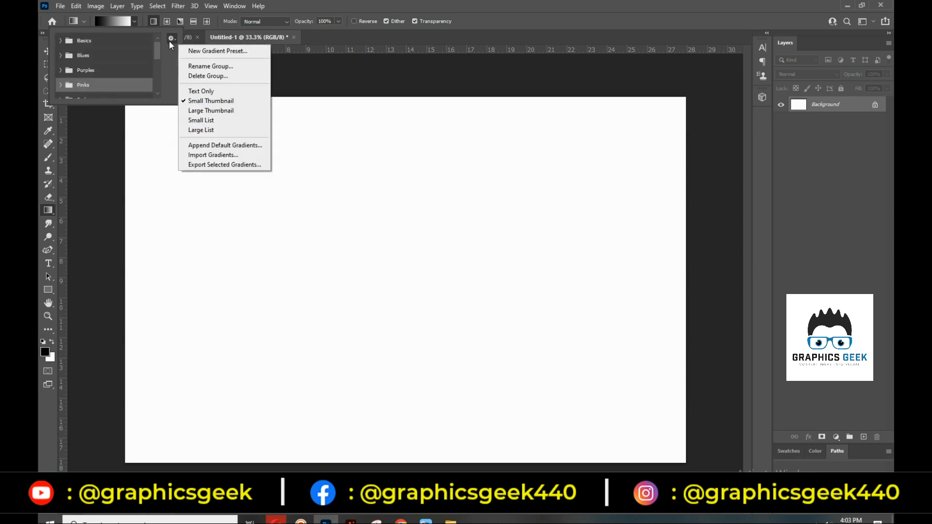
{"action": "left_click", "coordinate": [116, 69]}
{"action": "scroll", "coordinate": [86, 65], "scroll_direction": "down", "scroll_amount": 2}
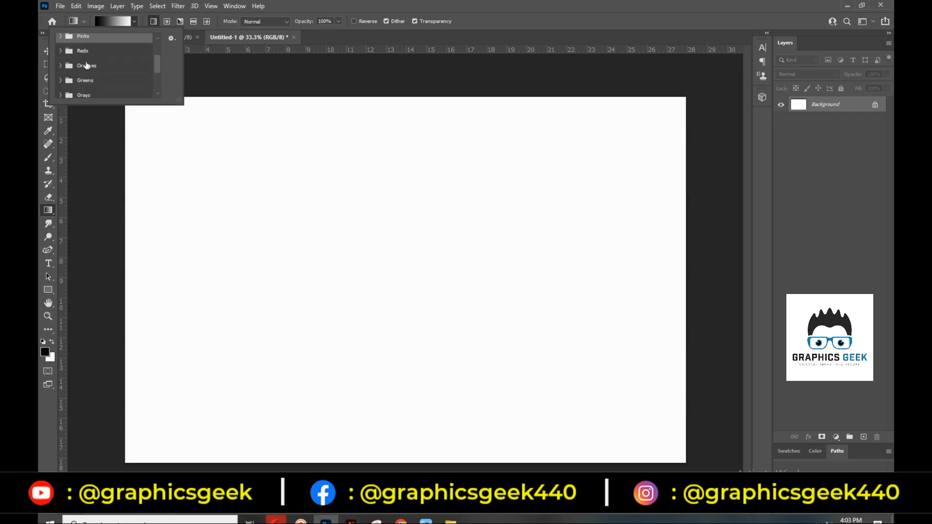
{"action": "scroll", "coordinate": [87, 66], "scroll_direction": "up", "scroll_amount": 1}
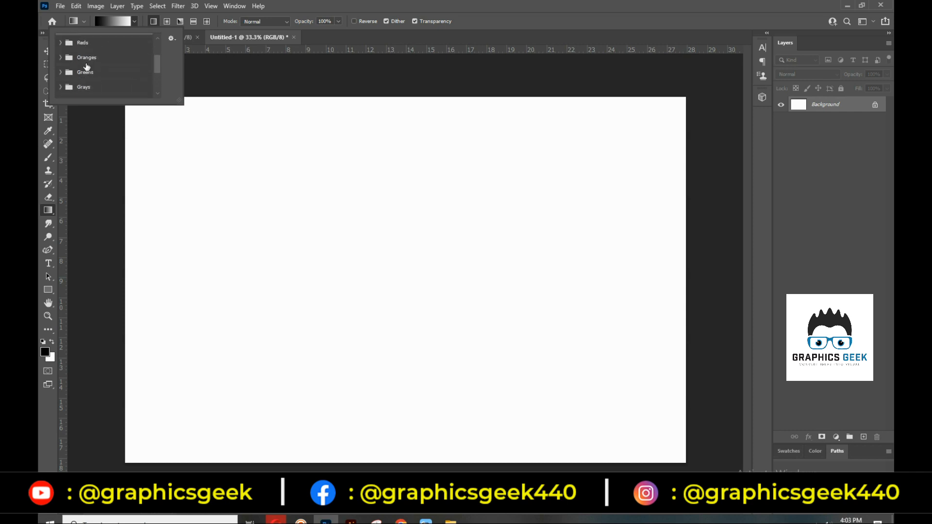
{"action": "left_click", "coordinate": [170, 38]}
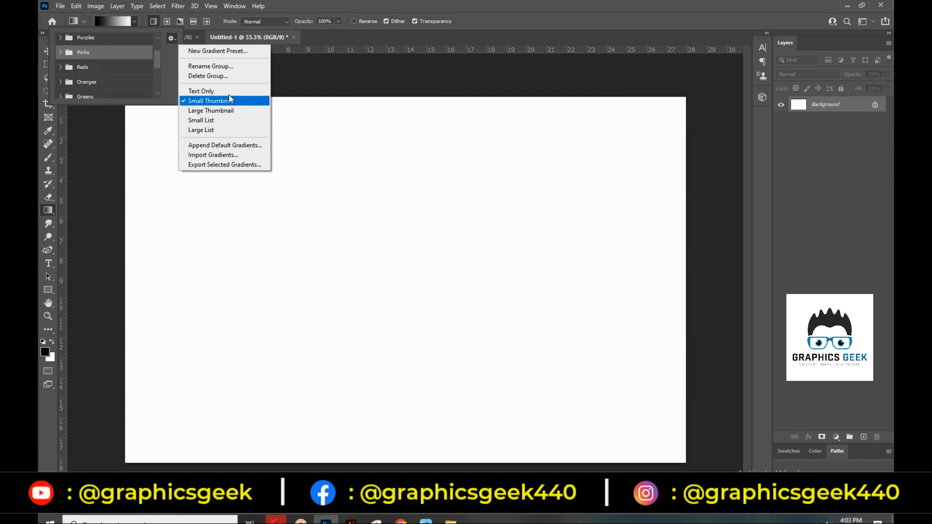
{"action": "left_click", "coordinate": [226, 111]}
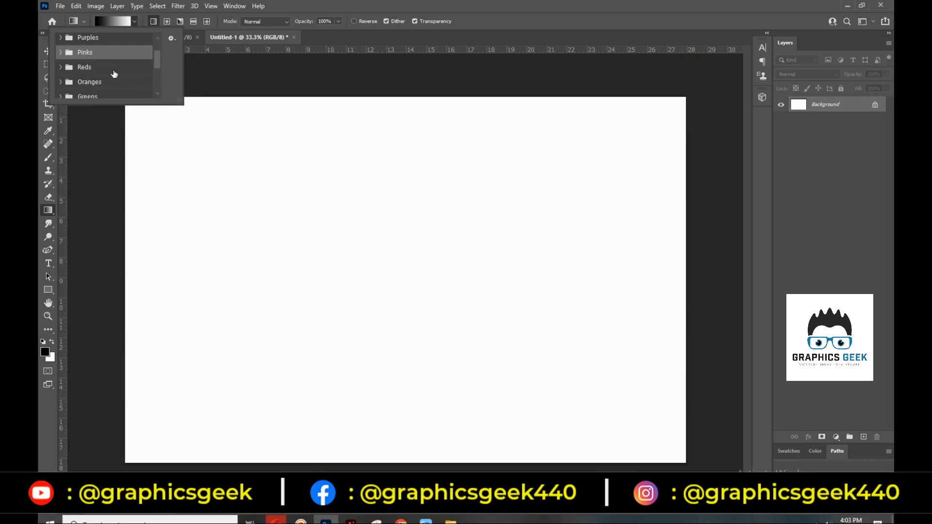
{"action": "left_click", "coordinate": [171, 38]}
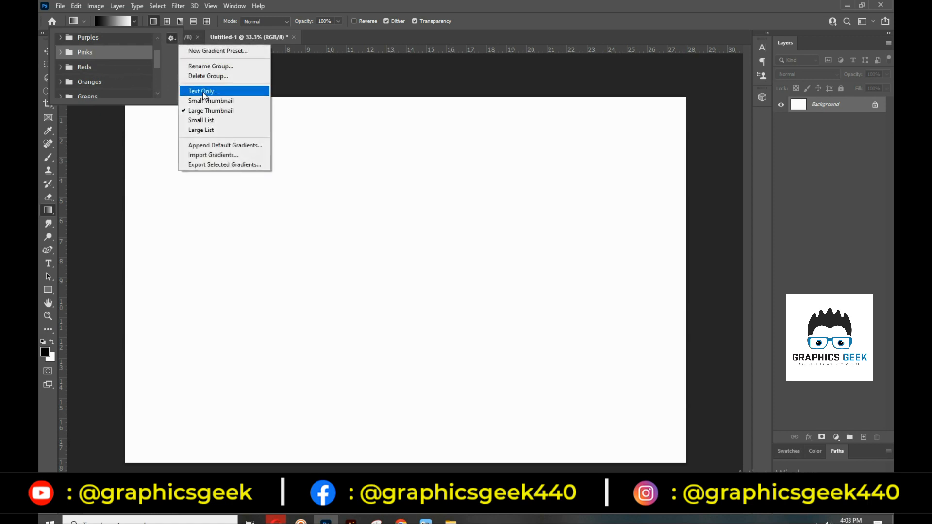
{"action": "left_click", "coordinate": [206, 130]}
{"action": "scroll", "coordinate": [95, 73], "scroll_direction": "up", "scroll_amount": 2}
{"action": "left_click", "coordinate": [172, 39]}
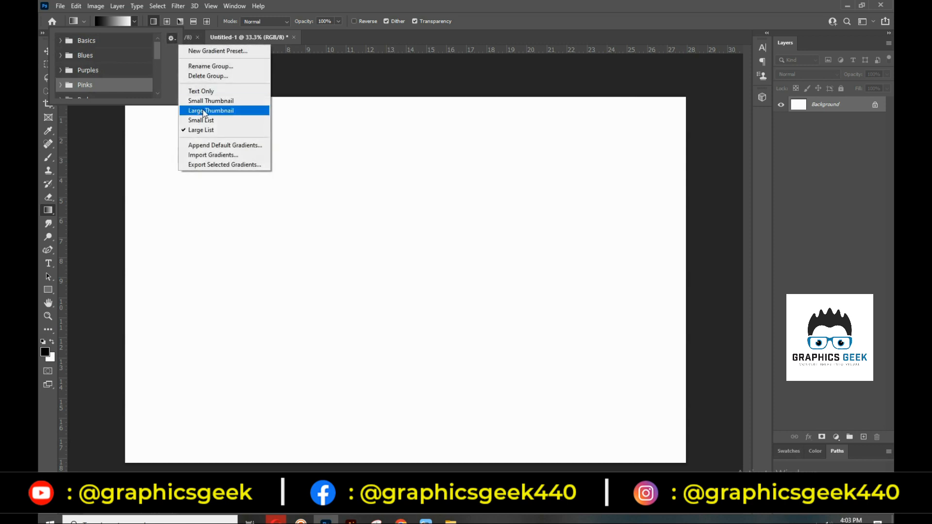
{"action": "left_click", "coordinate": [134, 22]}
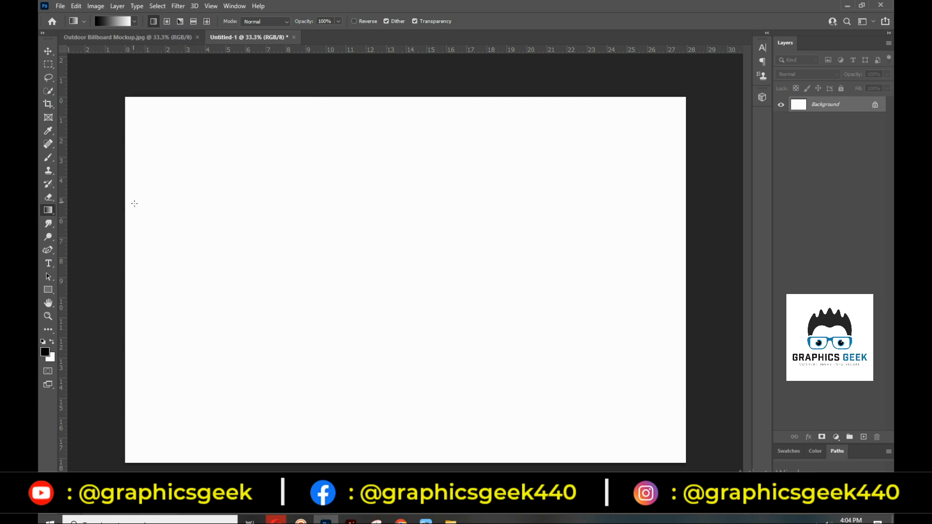
Switch to Radial Gradient, draw a white glow fading to black from the canvas centre, then clear it
{"action": "left_click_drag", "start_coordinate": [152, 270], "coordinate": [594, 158]}
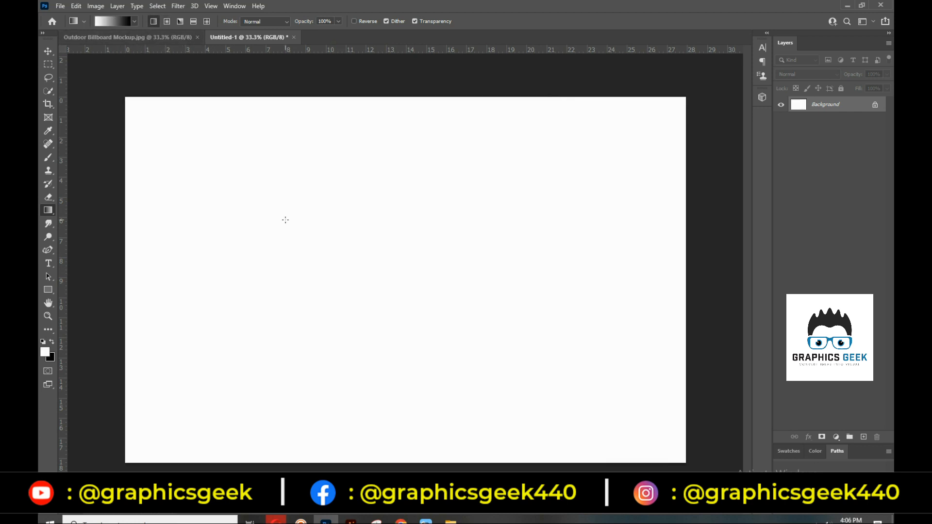
{"action": "left_click", "coordinate": [165, 22]}
{"action": "left_click_drag", "start_coordinate": [400, 286], "coordinate": [399, 141]}
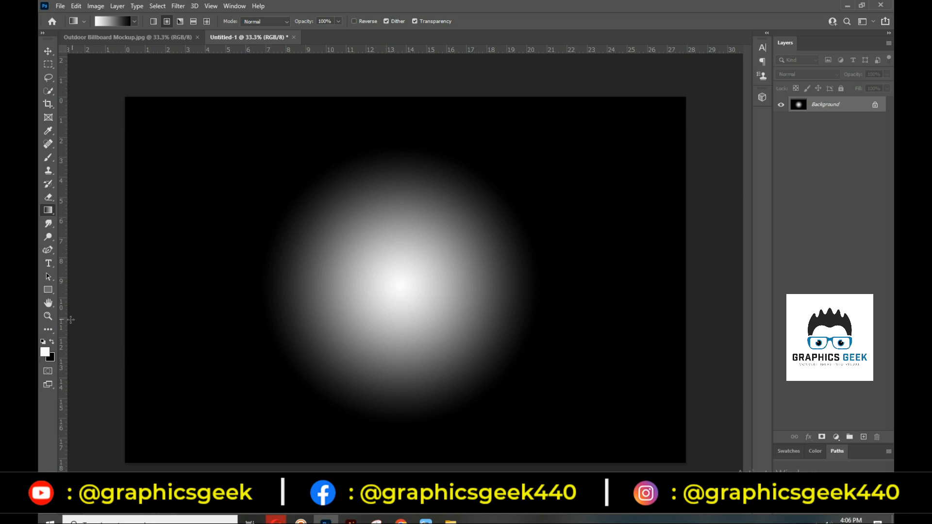
{"action": "key", "text": "alt+BackSpace"}
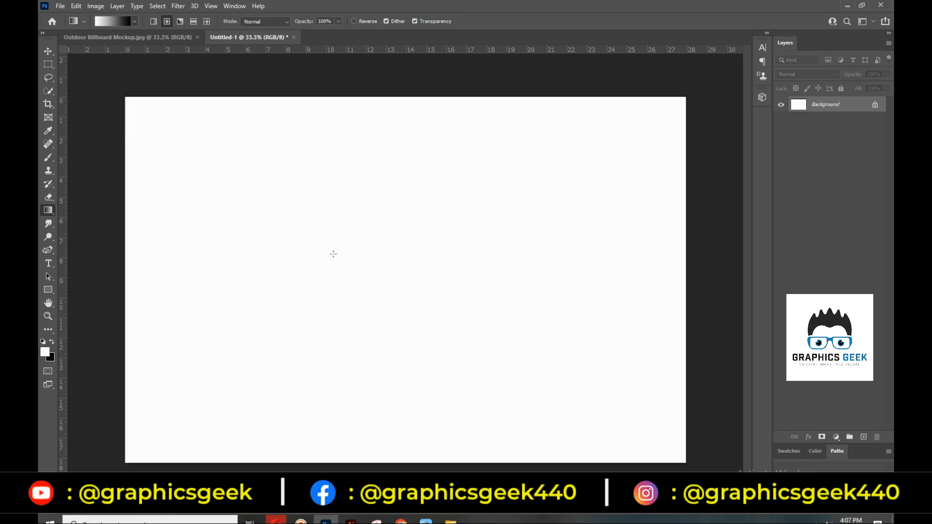
Switch to Angle Gradient, try two black-to-white angle gradients, then clear the canvas
{"action": "left_click", "coordinate": [179, 25]}
{"action": "left_click_drag", "start_coordinate": [177, 429], "coordinate": [454, 258]}
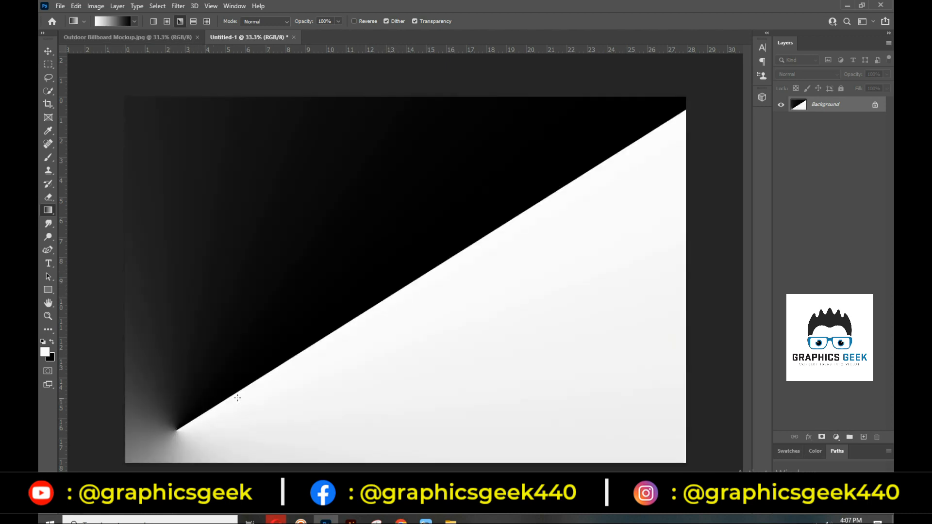
{"action": "left_click_drag", "start_coordinate": [358, 323], "coordinate": [437, 277]}
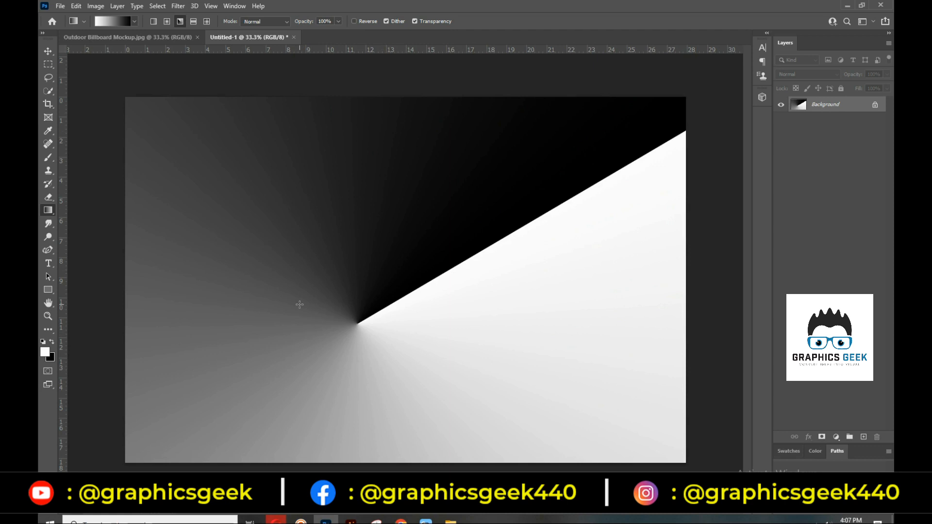
{"action": "key", "text": "alt+BackSpace"}
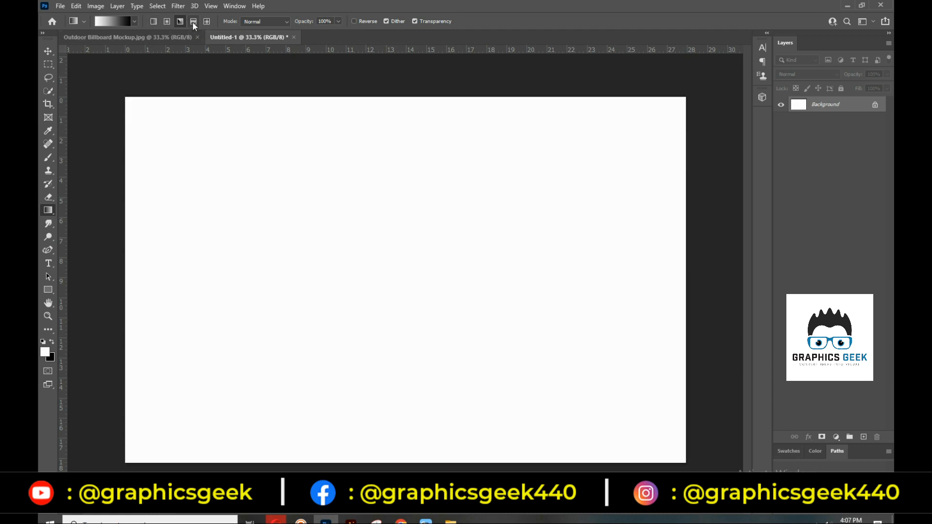
Try several white-to-black reflected gradients across the canvas, clearing it back to white after each
{"action": "left_click_drag", "start_coordinate": [214, 277], "coordinate": [537, 278]}
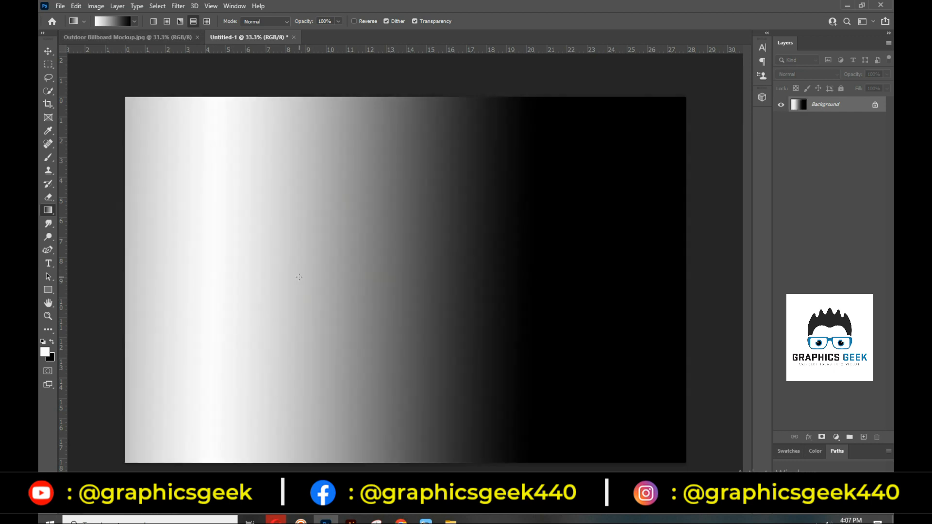
{"action": "left_click_drag", "start_coordinate": [315, 279], "coordinate": [409, 279]}
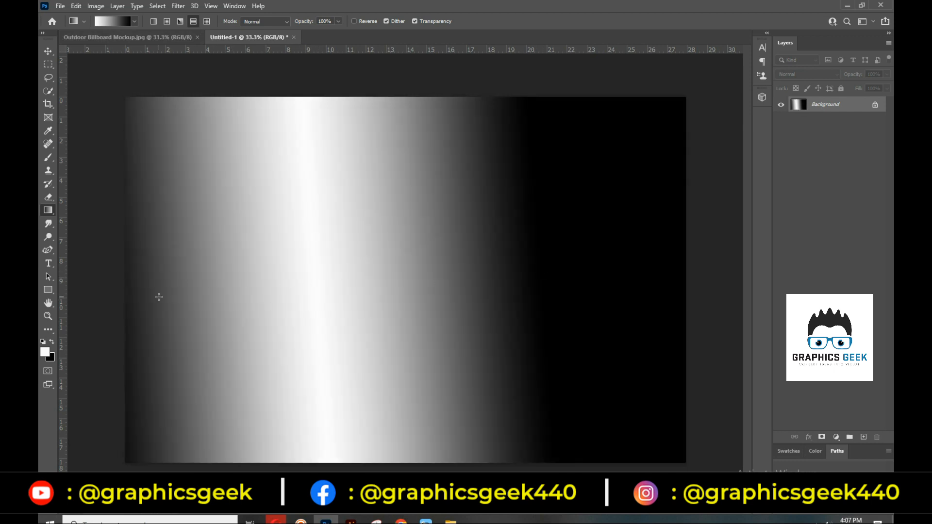
{"action": "key", "text": "alt+BackSpace"}
{"action": "left_click_drag", "start_coordinate": [366, 289], "coordinate": [558, 287]}
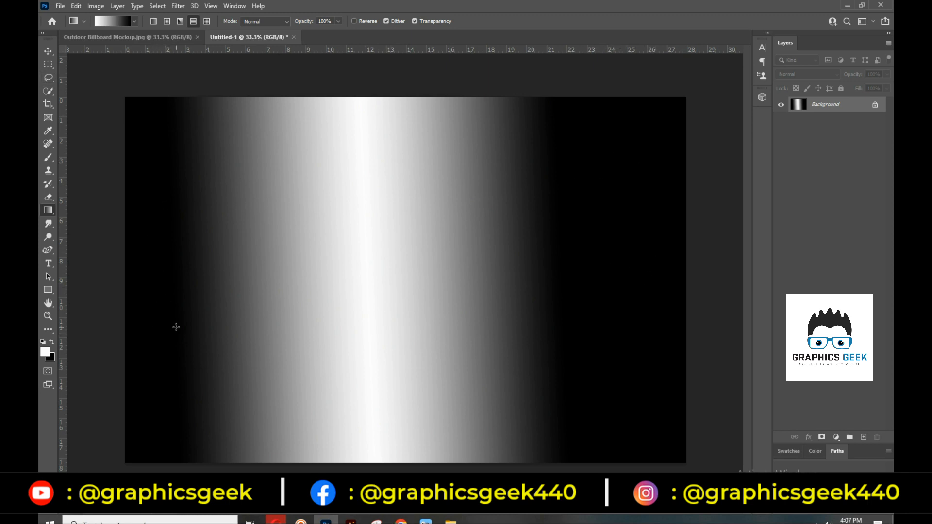
{"action": "key", "text": "alt+BackSpace"}
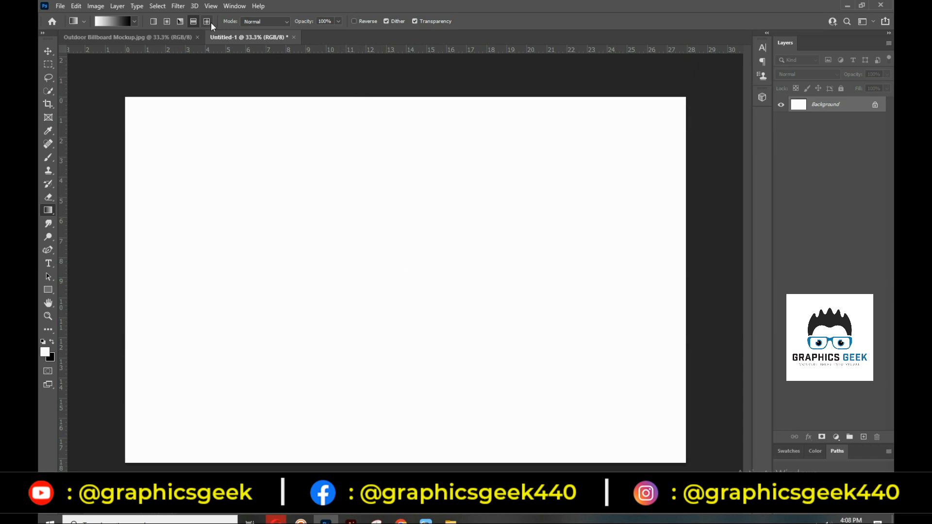
Draw nine trial diamond gradients at various spots across the canvas: left, right, top, lower areas
{"action": "left_click_drag", "start_coordinate": [306, 203], "coordinate": [431, 323]}
{"action": "left_click_drag", "start_coordinate": [310, 142], "coordinate": [229, 315]}
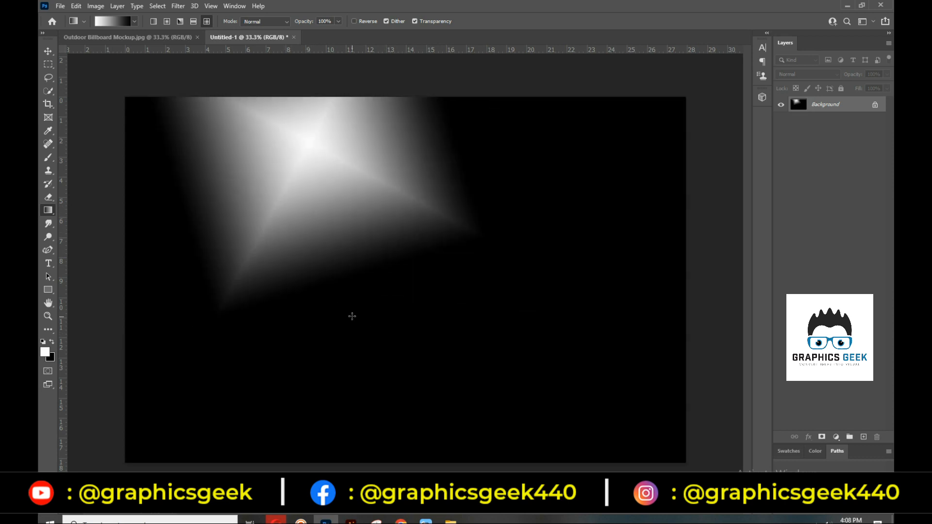
{"action": "left_click_drag", "start_coordinate": [502, 208], "coordinate": [595, 325]}
{"action": "left_click_drag", "start_coordinate": [307, 89], "coordinate": [209, 271]}
{"action": "left_click_drag", "start_coordinate": [516, 202], "coordinate": [593, 344]}
{"action": "left_click_drag", "start_coordinate": [316, 173], "coordinate": [419, 228]}
{"action": "left_click_drag", "start_coordinate": [327, 240], "coordinate": [402, 326]}
{"action": "left_click_drag", "start_coordinate": [423, 236], "coordinate": [534, 345]}
{"action": "left_click_drag", "start_coordinate": [543, 167], "coordinate": [672, 287]}
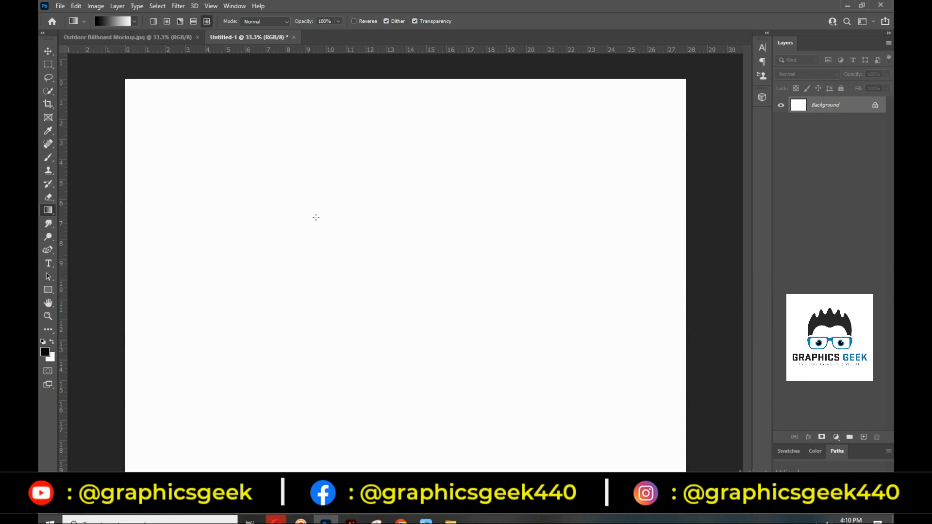
In the Gradient Editor, pick Foreground to Transparent from the Basics folder and close the editor
{"action": "left_click", "coordinate": [115, 22]}
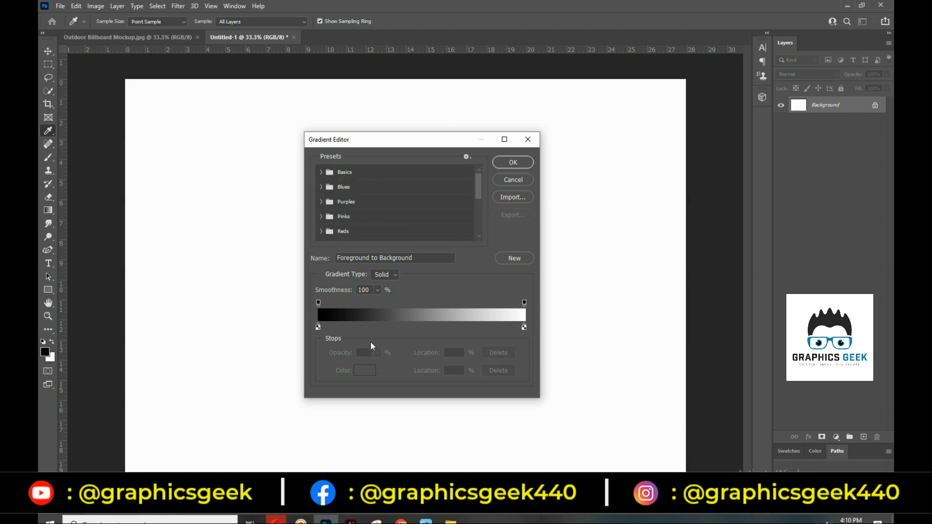
{"action": "left_click", "coordinate": [322, 173]}
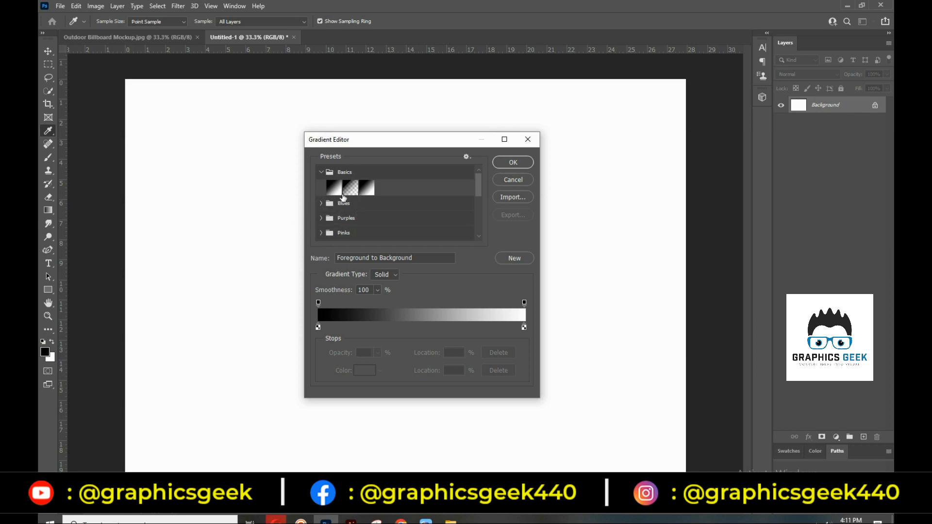
{"action": "left_click", "coordinate": [350, 188]}
{"action": "left_click", "coordinate": [503, 183]}
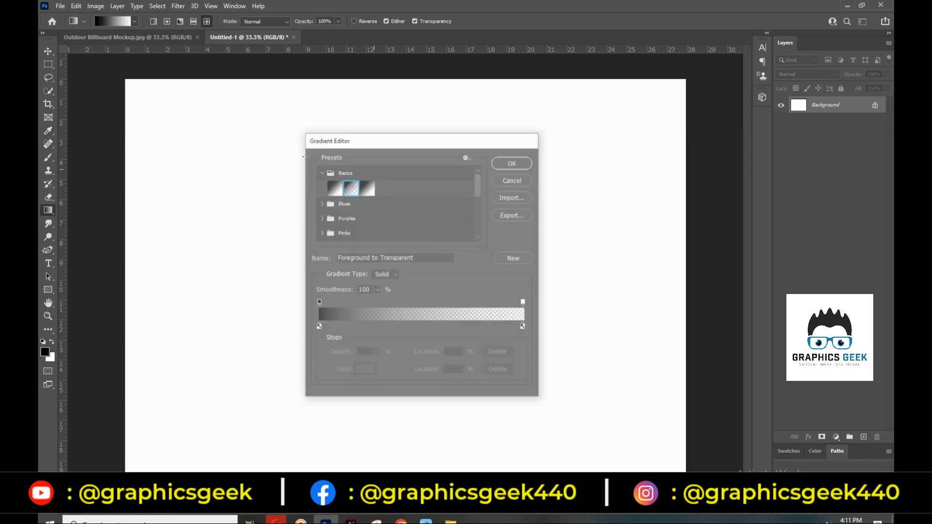
In the Outdoor Billboard Mockup document, set the foreground colour to dark blue
{"action": "left_click", "coordinate": [147, 37]}
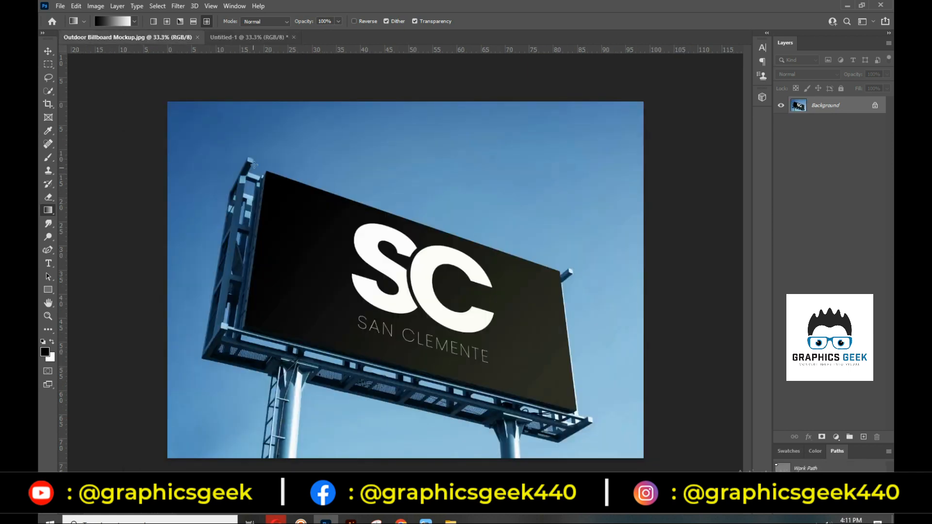
{"action": "left_click", "coordinate": [45, 353]}
{"action": "left_click", "coordinate": [389, 175]}
{"action": "left_click_drag", "start_coordinate": [527, 392], "coordinate": [547, 419]}
{"action": "left_click", "coordinate": [690, 333]}
Add a new layer and draw a dark blue-to-transparent fade over the upper photo
{"action": "key", "text": "ctrl+shift+alt+n"}
{"action": "key", "text": "g"}
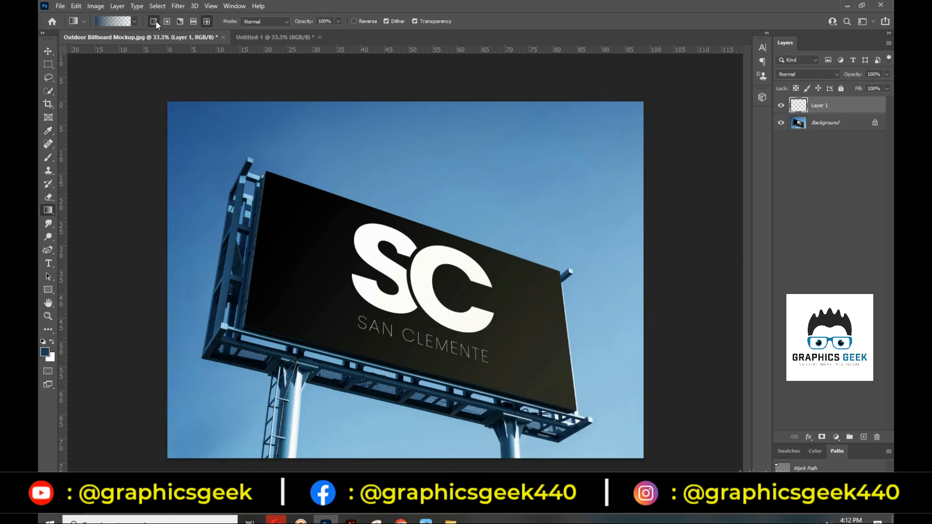
{"action": "left_click_drag", "start_coordinate": [412, 114], "coordinate": [370, 301]}
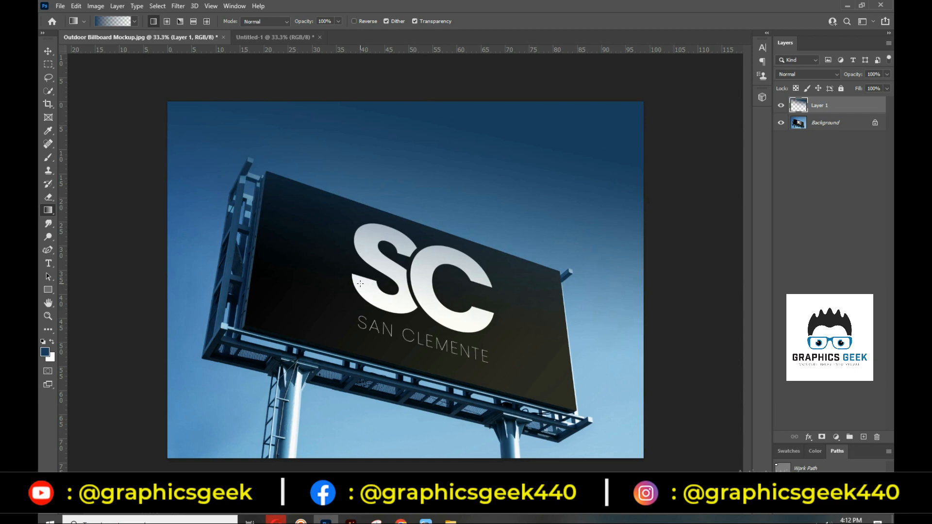
Unlock the photo as Layer 0, undo the fade, and delete the Layer 1 gradient layer
{"action": "left_click", "coordinate": [875, 122]}
{"action": "left_click", "coordinate": [781, 123]}
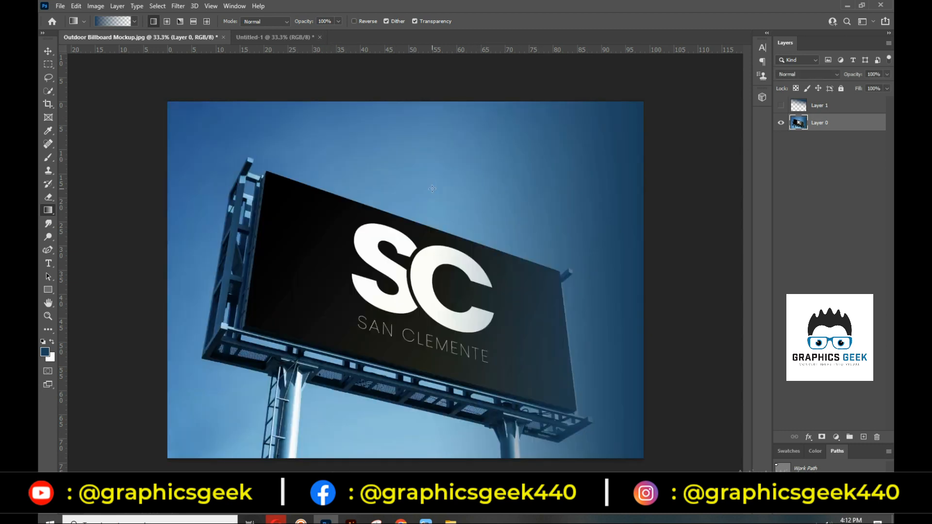
{"action": "key", "text": "ctrl+z"}
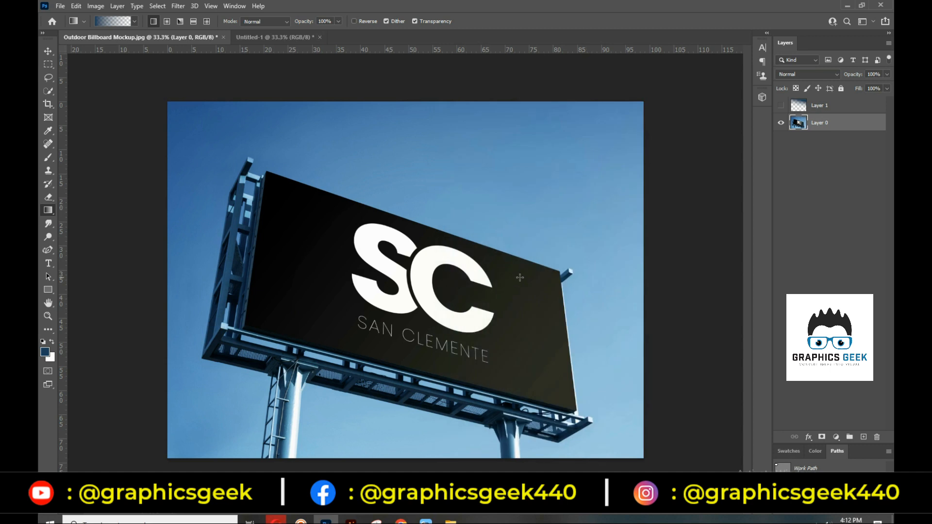
{"action": "left_click", "coordinate": [828, 106]}
{"action": "key", "text": "Delete"}
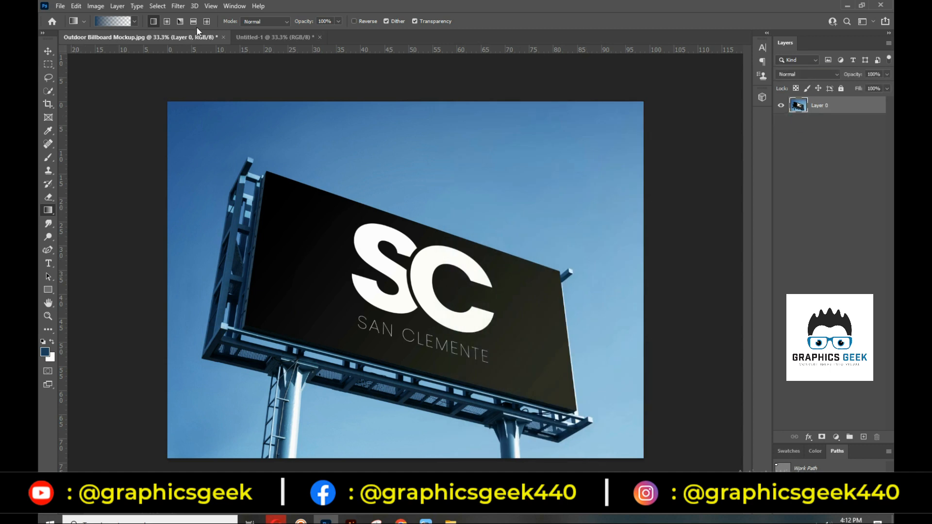
In Untitled-1, add a black Solid Color fill layer covering the canvas
{"action": "left_click", "coordinate": [264, 37]}
{"action": "left_click", "coordinate": [836, 437]}
{"action": "left_click", "coordinate": [836, 268]}
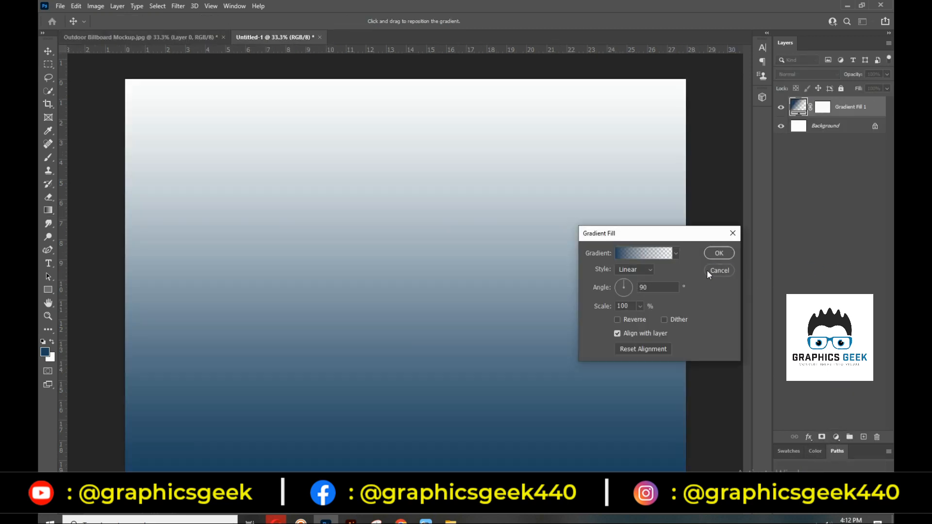
{"action": "left_click", "coordinate": [718, 270]}
{"action": "left_click", "coordinate": [836, 437]}
{"action": "left_click", "coordinate": [827, 258]}
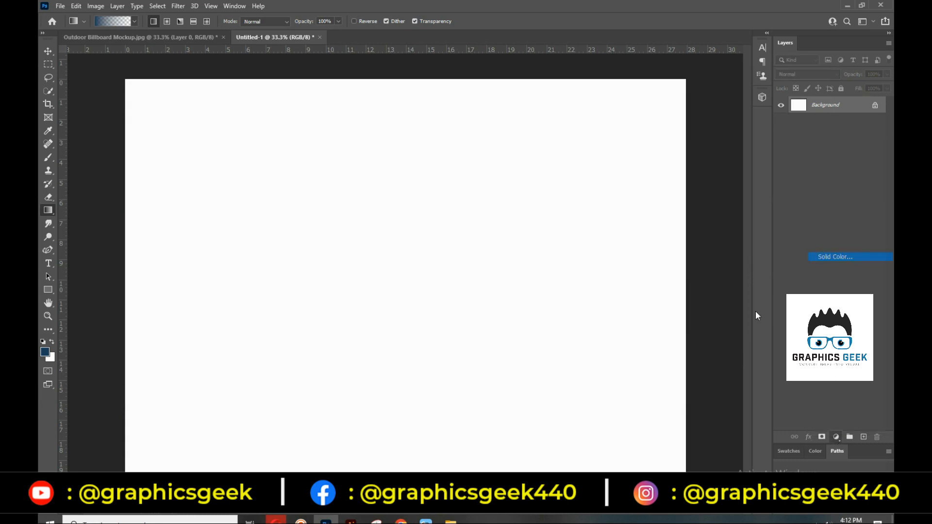
{"action": "left_click_drag", "start_coordinate": [486, 429], "coordinate": [459, 469]}
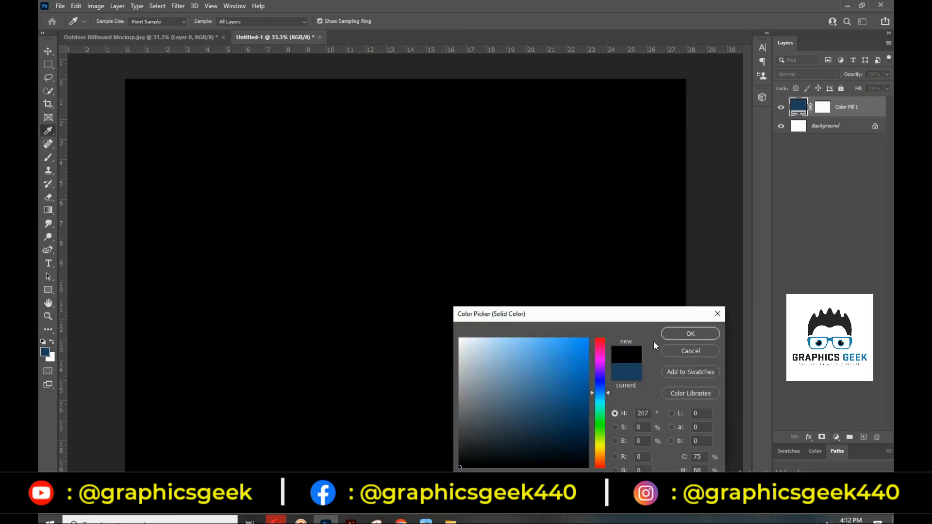
{"action": "left_click", "coordinate": [678, 332]}
Swap foreground and background colours and set the Gradient tool to Diamond style
{"action": "key", "text": "g"}
{"action": "left_click", "coordinate": [52, 342]}
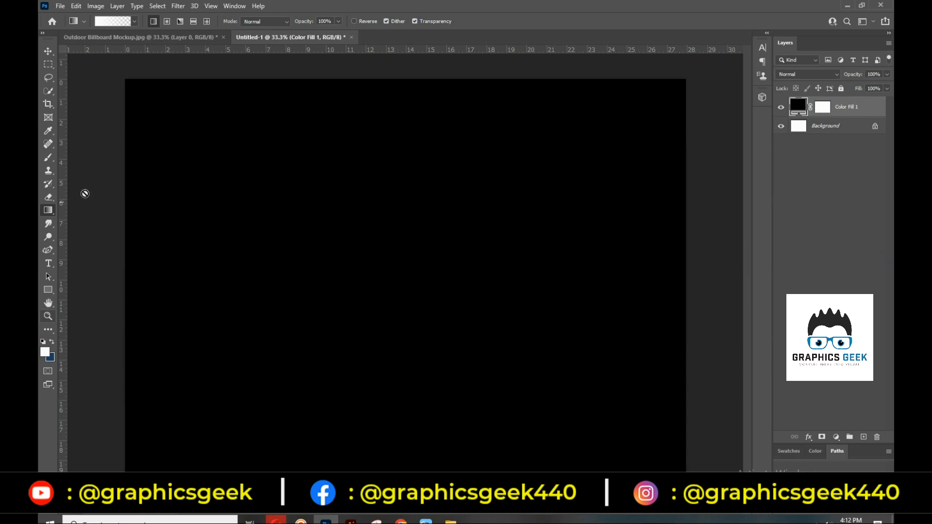
{"action": "left_click", "coordinate": [206, 21]}
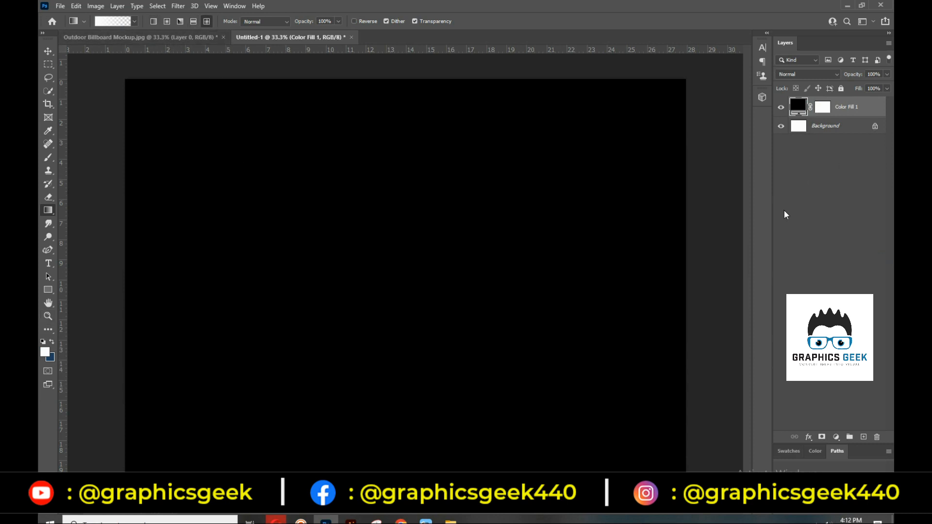
On a new Layer 1 above the black fill, scatter nine white diamond glows across the canvas
{"action": "left_click", "coordinate": [863, 437]}
{"action": "left_click_drag", "start_coordinate": [199, 231], "coordinate": [285, 132]}
{"action": "left_click_drag", "start_coordinate": [337, 233], "coordinate": [474, 125]}
{"action": "left_click_drag", "start_coordinate": [490, 239], "coordinate": [610, 148]}
{"action": "left_click_drag", "start_coordinate": [515, 287], "coordinate": [584, 95]}
{"action": "left_click_drag", "start_coordinate": [534, 117], "coordinate": [666, 54]}
{"action": "left_click_drag", "start_coordinate": [308, 115], "coordinate": [384, 52]}
{"action": "left_click_drag", "start_coordinate": [153, 106], "coordinate": [204, 165]}
{"action": "left_click_drag", "start_coordinate": [210, 281], "coordinate": [278, 366]}
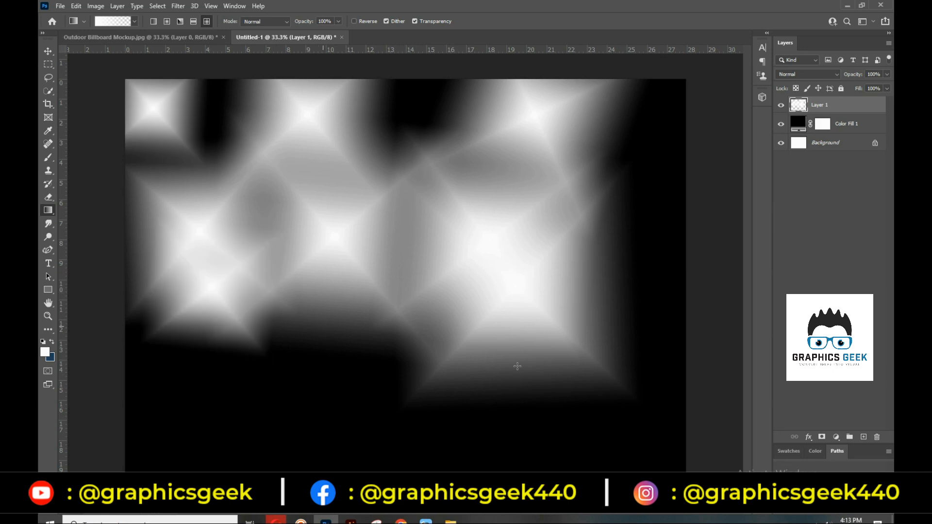
{"action": "left_click_drag", "start_coordinate": [508, 354], "coordinate": [665, 428]}
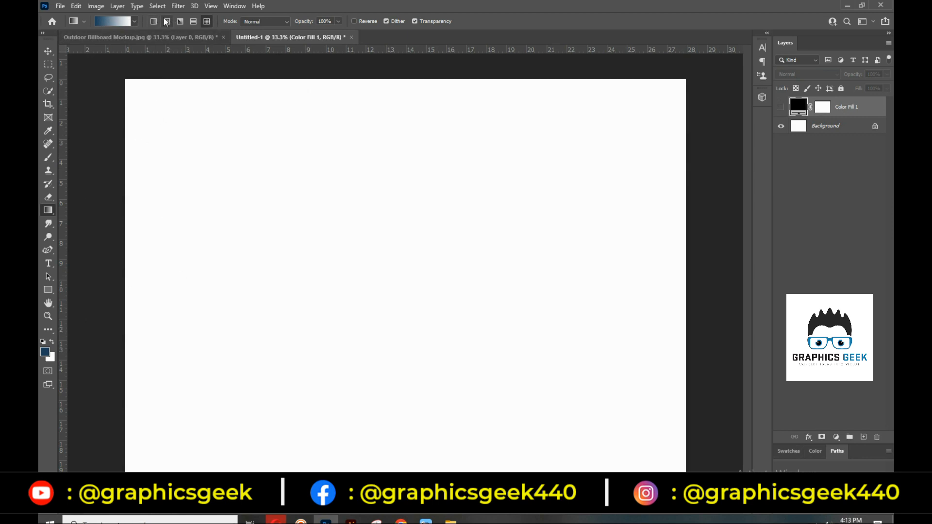
Pick the Gradient tool, add a new layer, and drag two dark blue diamond gradients
{"action": "right_click", "coordinate": [47, 210]}
{"action": "left_click", "coordinate": [81, 214]}
{"action": "left_click", "coordinate": [863, 437]}
{"action": "left_click_drag", "start_coordinate": [320, 276], "coordinate": [454, 178]}
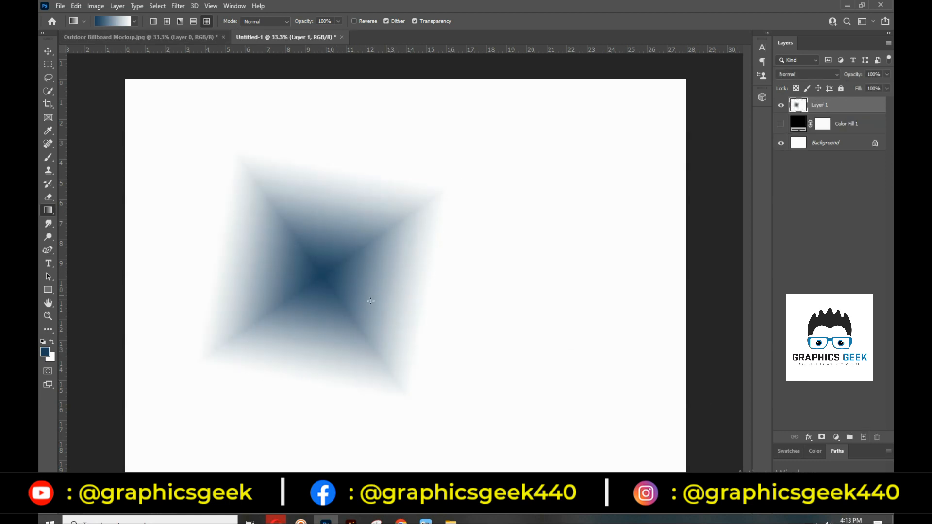
{"action": "left_click_drag", "start_coordinate": [479, 316], "coordinate": [638, 158]}
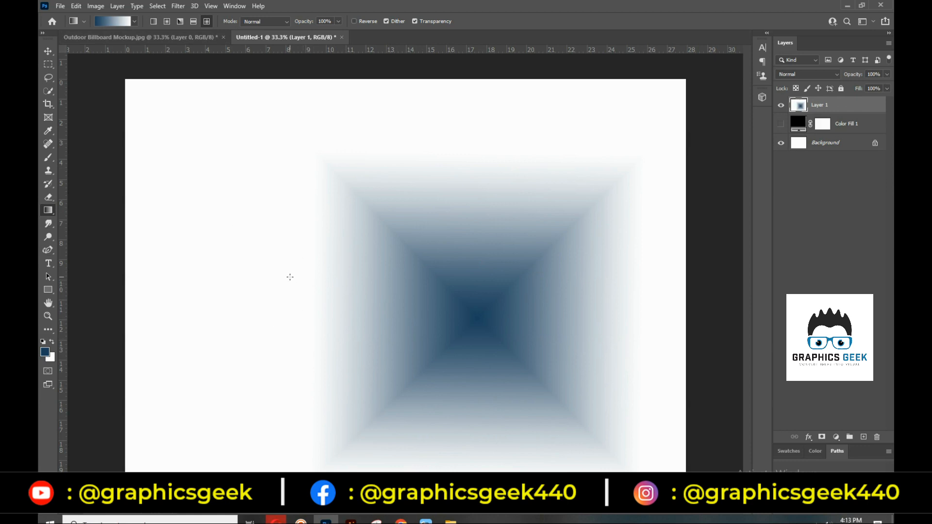
Choose the Basics > Foreground to Transparent preset in the Gradient Editor
{"action": "left_click", "coordinate": [127, 22]}
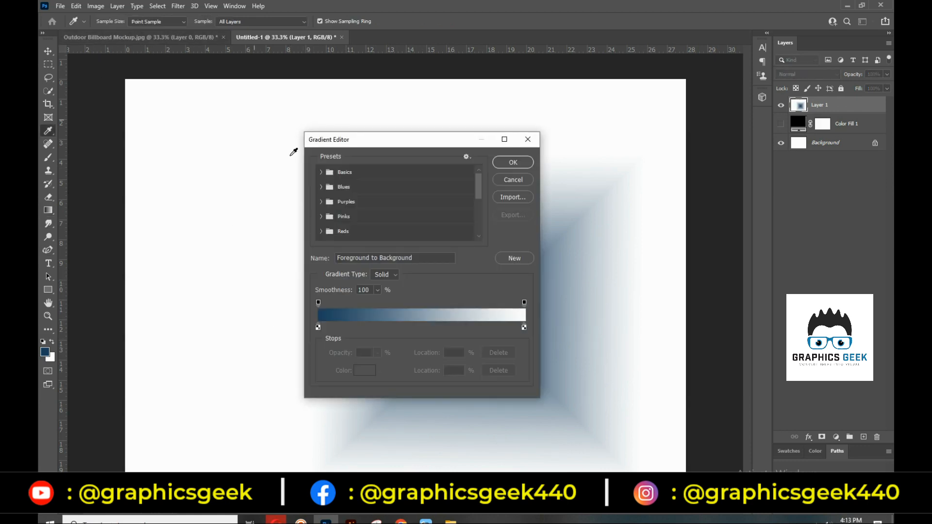
{"action": "left_click", "coordinate": [329, 172]}
{"action": "left_click", "coordinate": [350, 188]}
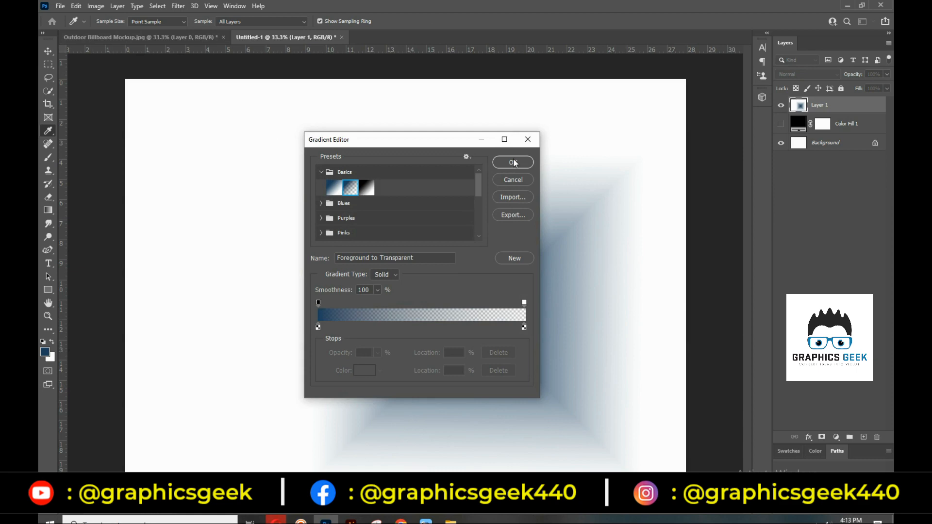
{"action": "left_click", "coordinate": [514, 162]}
Drag five fading blue diamonds across the top and lower right of the canvas
{"action": "left_click_drag", "start_coordinate": [200, 183], "coordinate": [308, 104]}
{"action": "left_click_drag", "start_coordinate": [393, 141], "coordinate": [522, 108]}
{"action": "left_click_drag", "start_coordinate": [623, 161], "coordinate": [722, 141]}
{"action": "left_click_drag", "start_coordinate": [576, 359], "coordinate": [651, 319]}
{"action": "left_click_drag", "start_coordinate": [651, 319], "coordinate": [651, 319]}
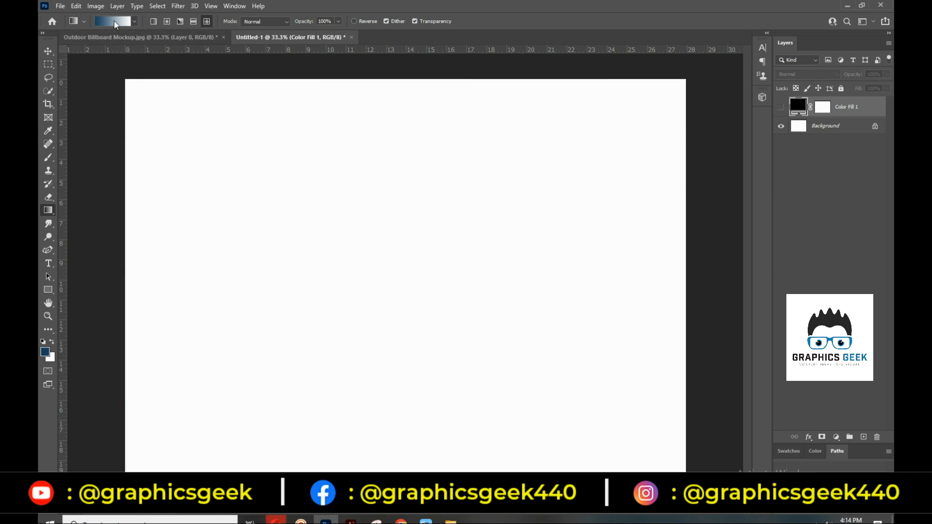
Open the Gradient Editor, try the Noise gradient type, then return to Solid
{"action": "left_click", "coordinate": [119, 22]}
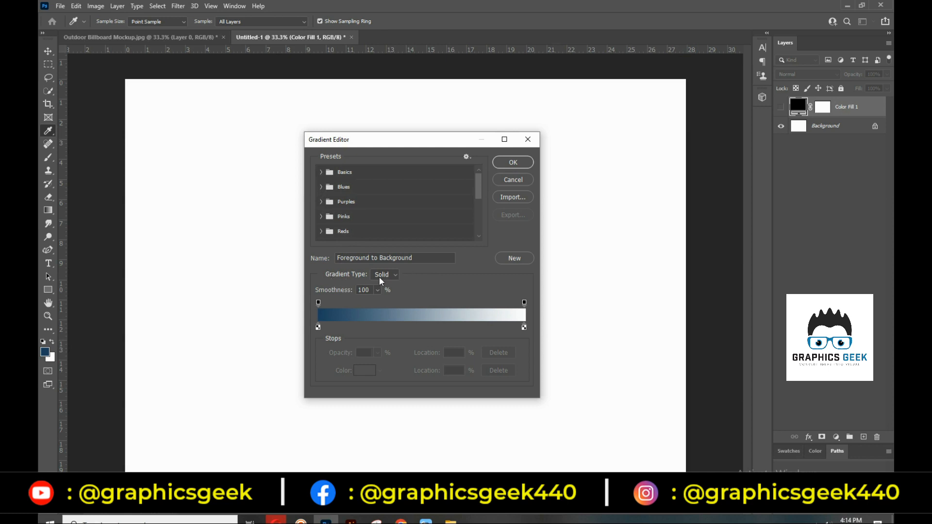
{"action": "left_click", "coordinate": [394, 276]}
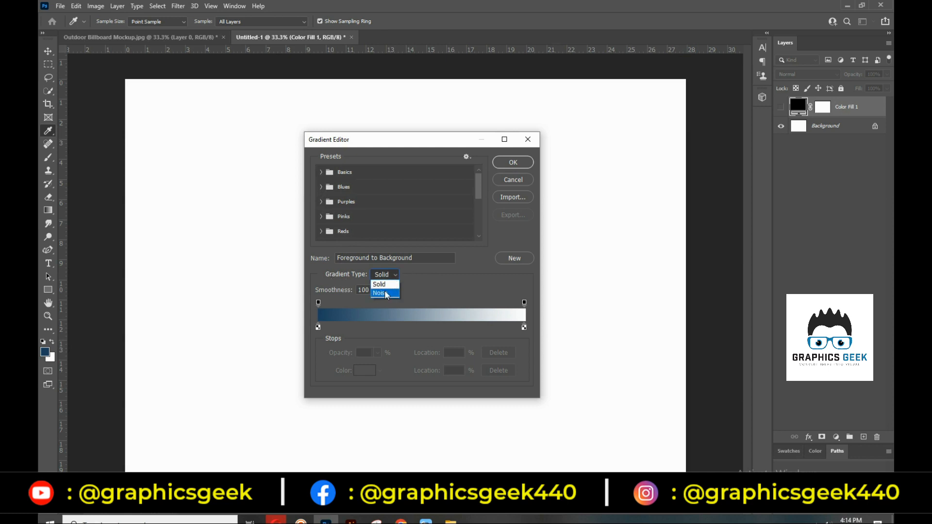
{"action": "left_click", "coordinate": [386, 294]}
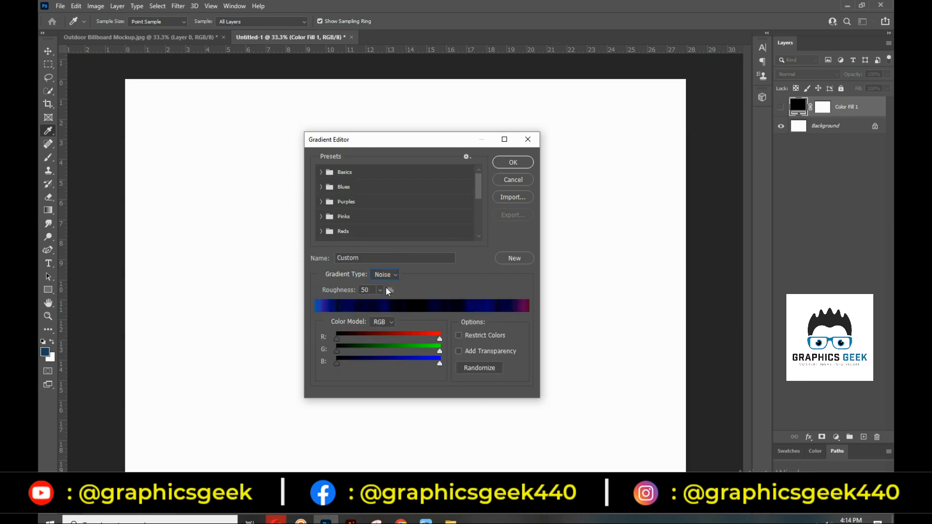
{"action": "left_click", "coordinate": [386, 275]}
{"action": "left_click", "coordinate": [391, 287]}
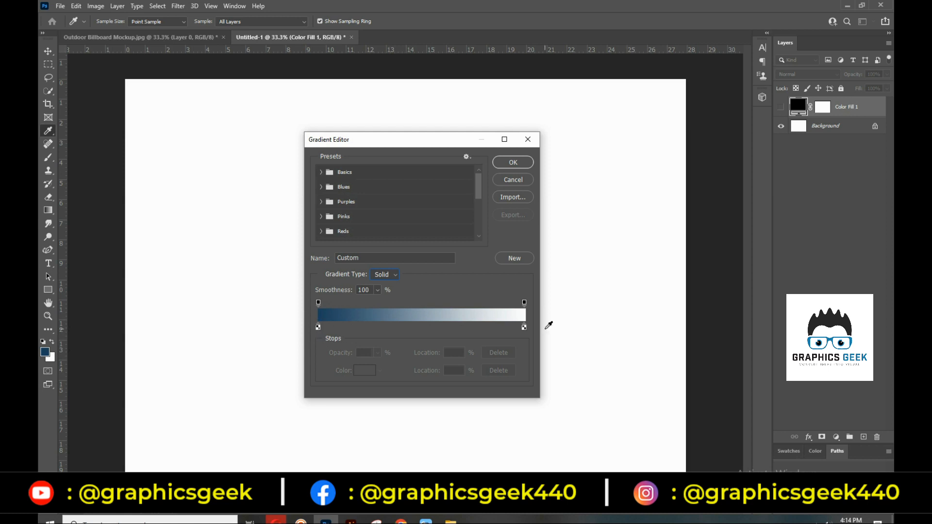
Set the gradient's left colour stop to a light blue
{"action": "left_click", "coordinate": [318, 327]}
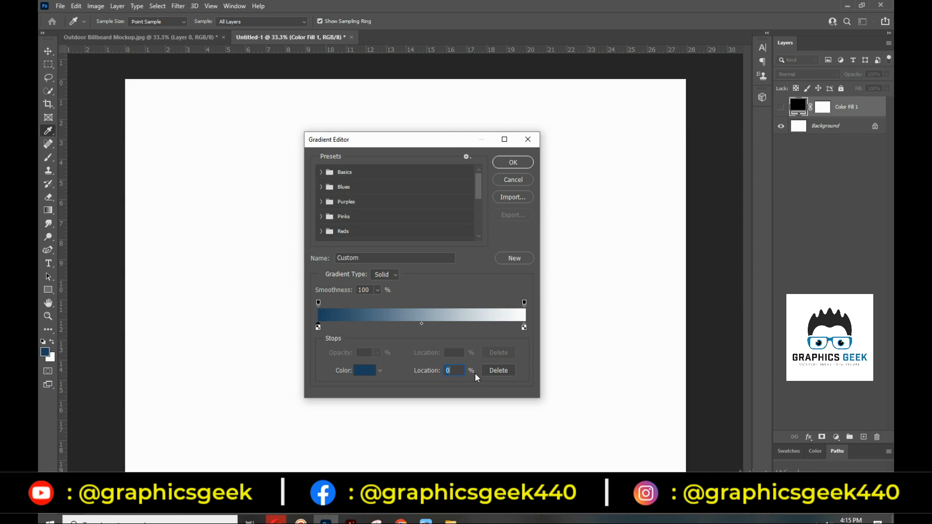
{"action": "left_click", "coordinate": [371, 374]}
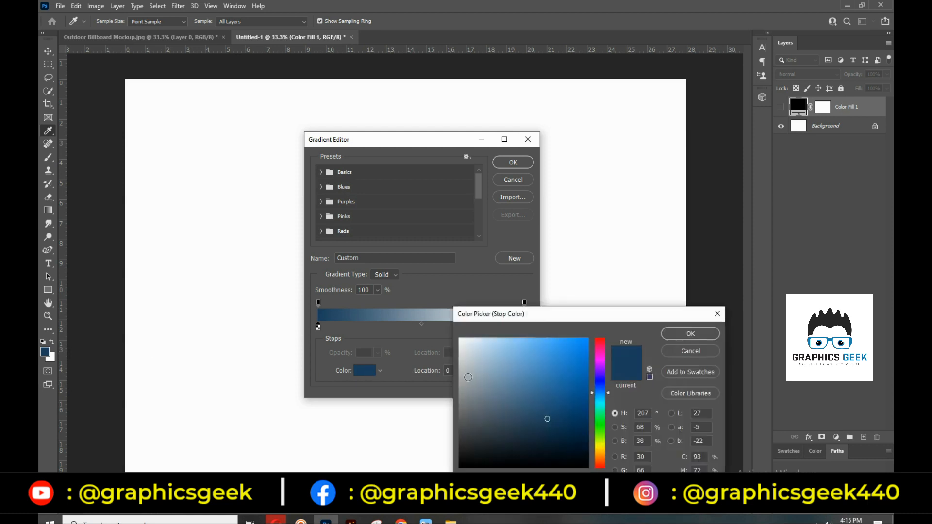
{"action": "left_click", "coordinate": [547, 368]}
{"action": "left_click_drag", "start_coordinate": [586, 378], "coordinate": [507, 346]}
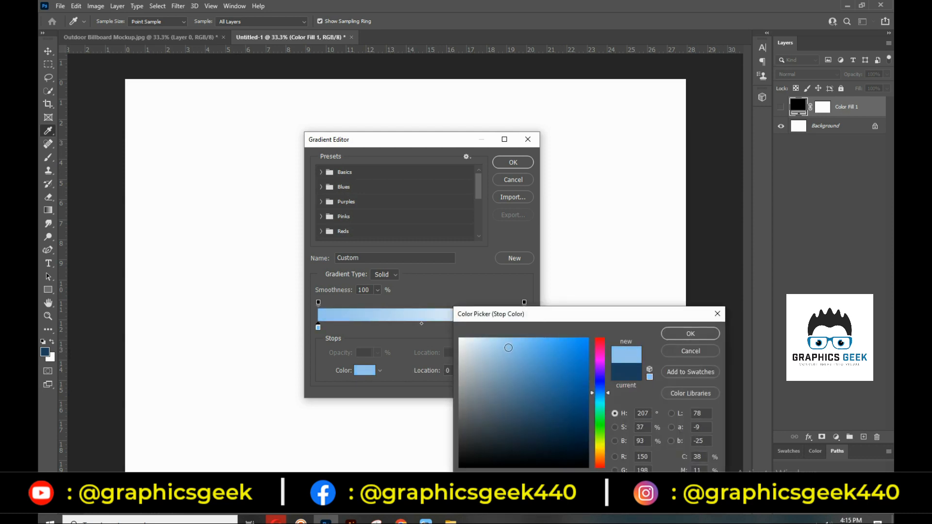
{"action": "left_click", "coordinate": [690, 333]}
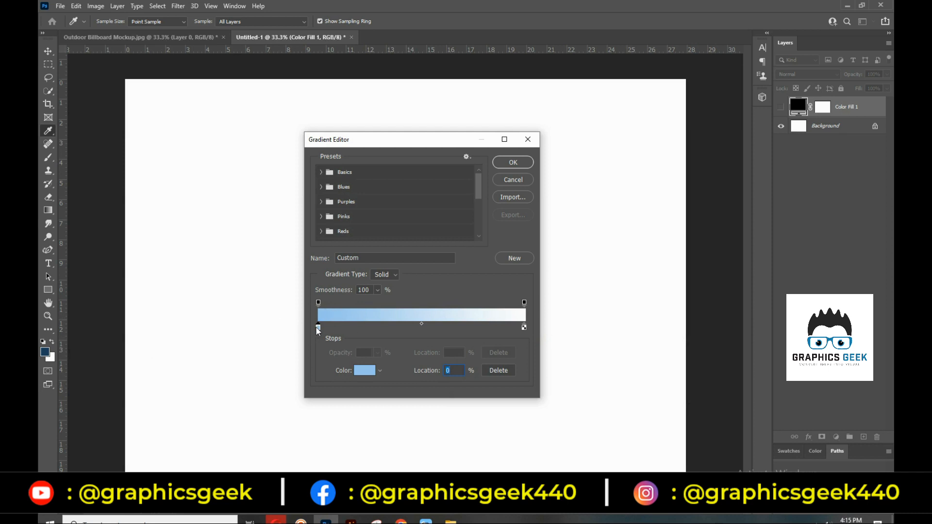
Set the gradient's right colour stop to salmon pink
{"action": "left_click", "coordinate": [524, 328]}
{"action": "left_click", "coordinate": [364, 371]}
{"action": "left_click", "coordinate": [521, 348]}
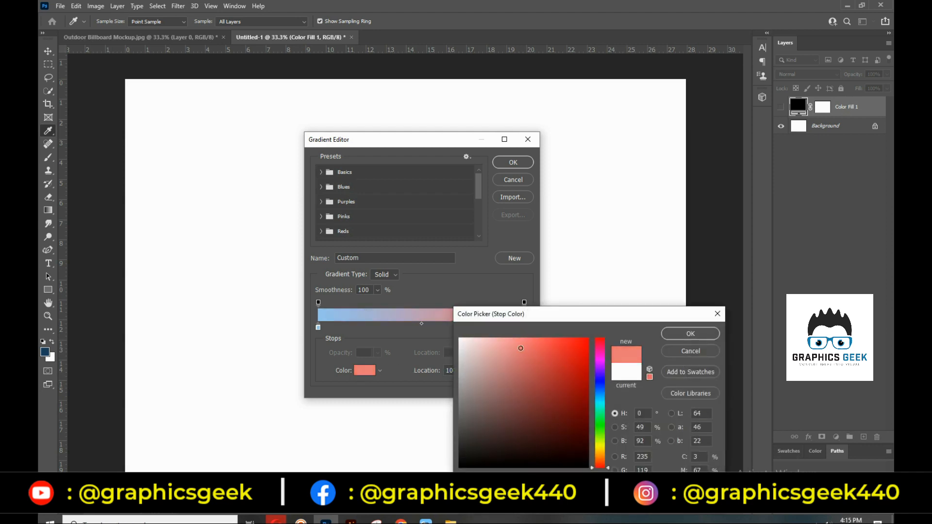
{"action": "left_click", "coordinate": [673, 341]}
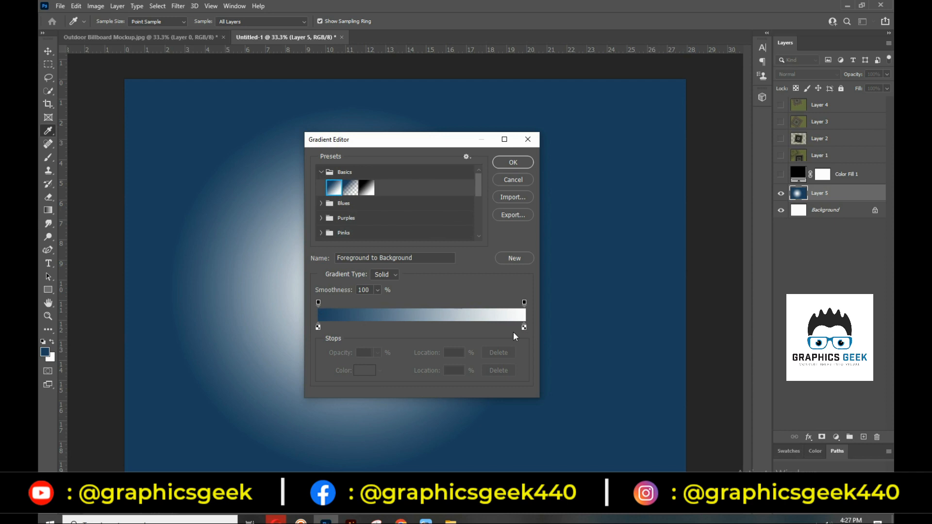
Set the left colour stop to light blue again
{"action": "left_click", "coordinate": [318, 327]}
{"action": "left_click", "coordinate": [360, 371]}
{"action": "left_click", "coordinate": [519, 367]}
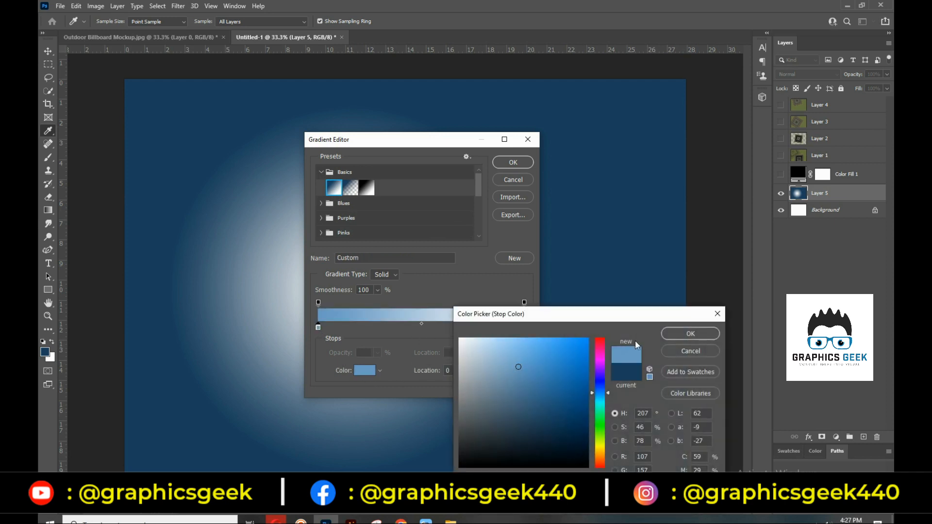
{"action": "left_click", "coordinate": [688, 333]}
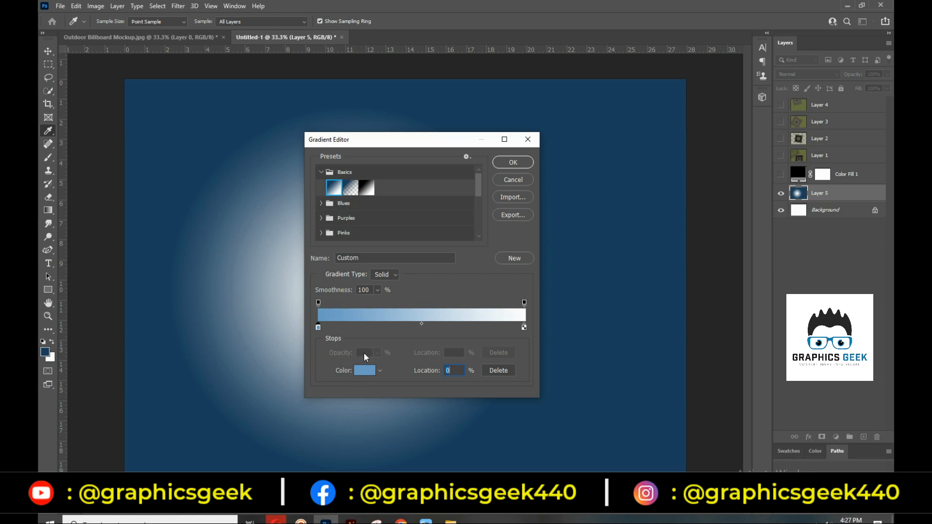
Adjust the left and right opacity stops, leaving both at about 100%
{"action": "left_click", "coordinate": [319, 302]}
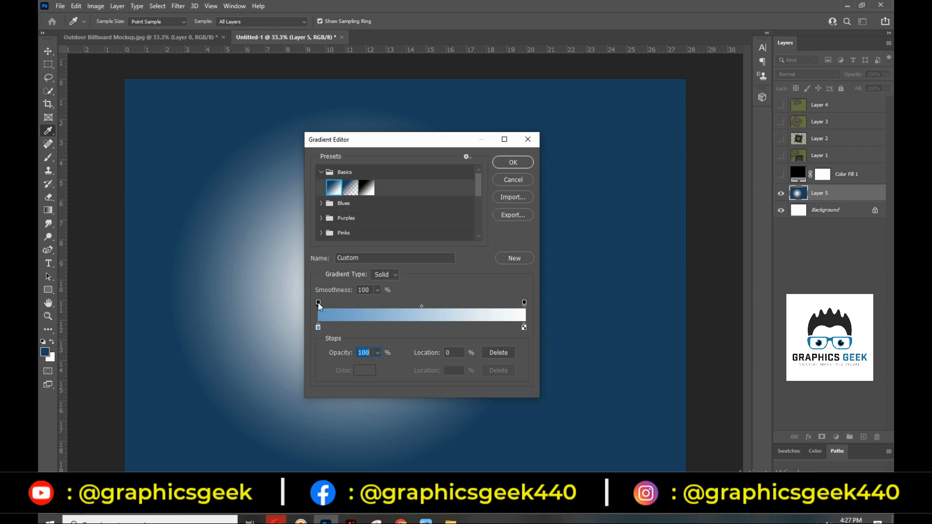
{"action": "left_click", "coordinate": [377, 353]}
{"action": "left_click_drag", "start_coordinate": [376, 365], "coordinate": [367, 367]}
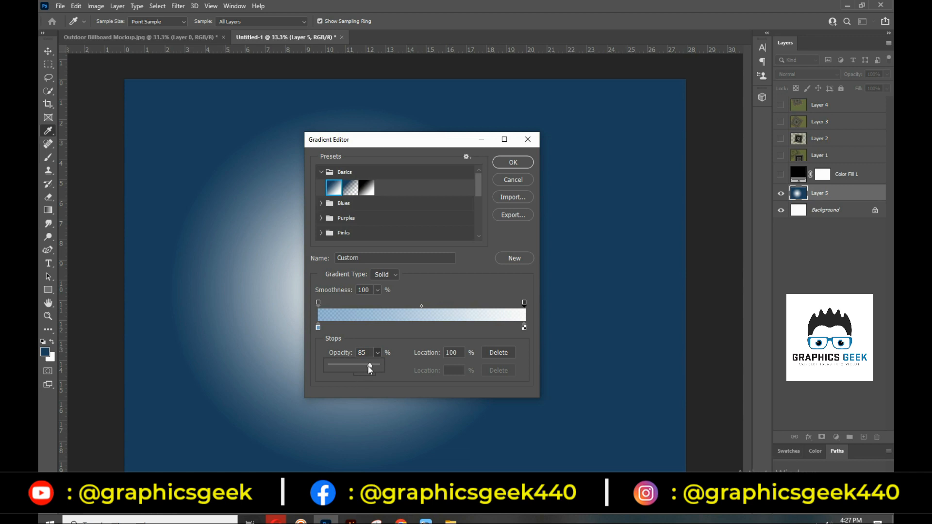
{"action": "left_click_drag", "start_coordinate": [368, 367], "coordinate": [379, 367]}
{"action": "left_click", "coordinate": [525, 302]}
{"action": "left_click", "coordinate": [377, 353]}
{"action": "mouse_move", "coordinate": [371, 366]}
{"action": "left_mouse_down"}
{"action": "mouse_move", "coordinate": [362, 366]}
{"action": "mouse_move", "coordinate": [377, 369]}
{"action": "left_mouse_up"}
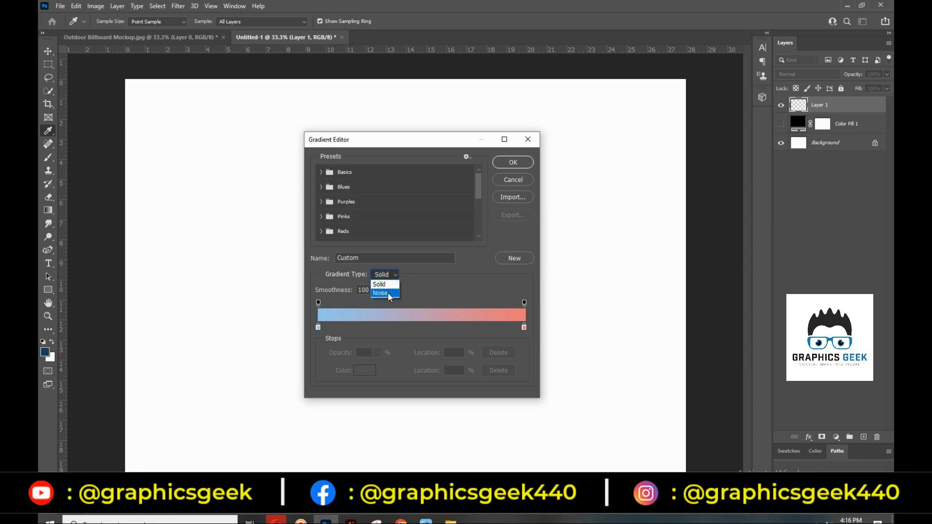
Make the gradient a Noise type with the RGB colour model, randomize its colours, and accept it
{"action": "left_click", "coordinate": [388, 292]}
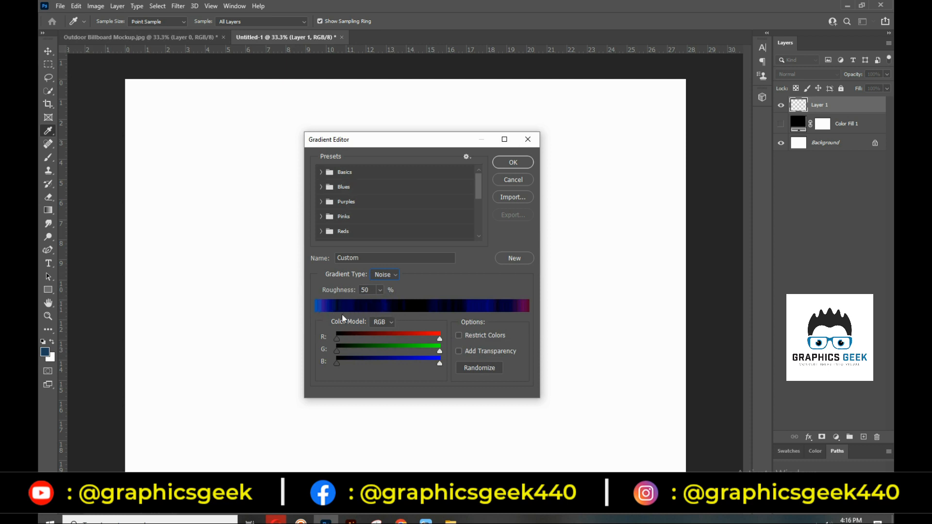
{"action": "left_click", "coordinate": [389, 322]}
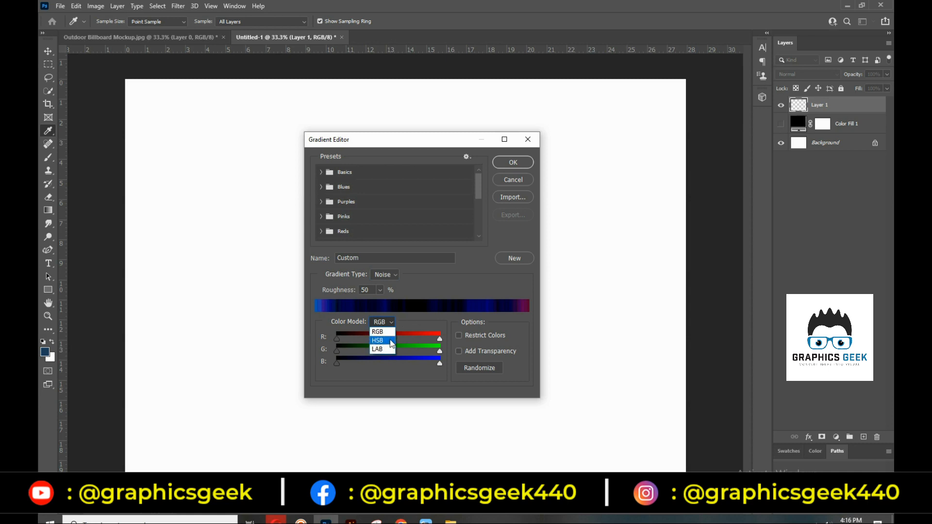
{"action": "left_click", "coordinate": [407, 328]}
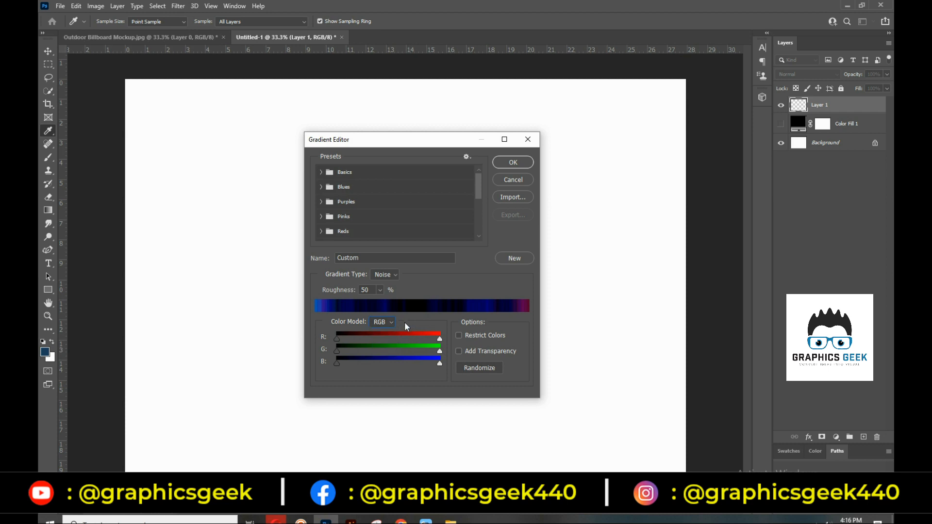
{"action": "left_click", "coordinate": [470, 369]}
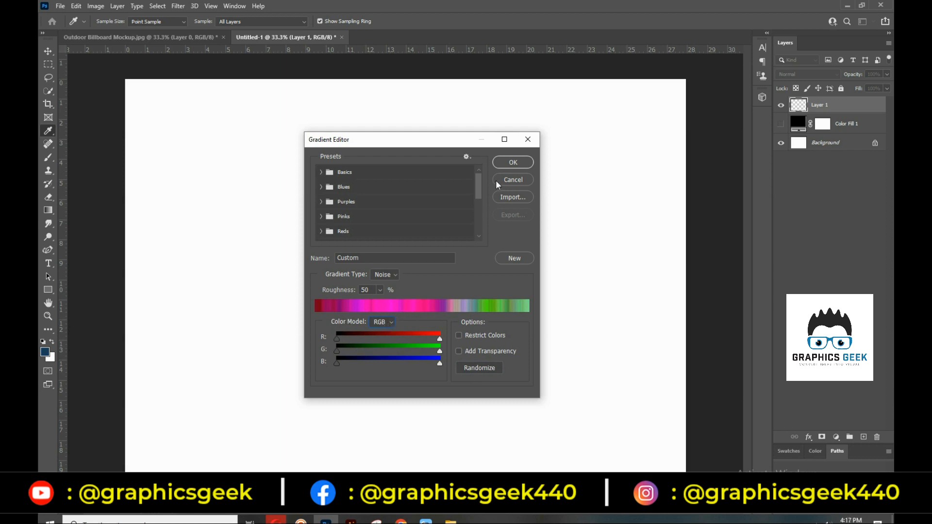
{"action": "left_click", "coordinate": [512, 163]}
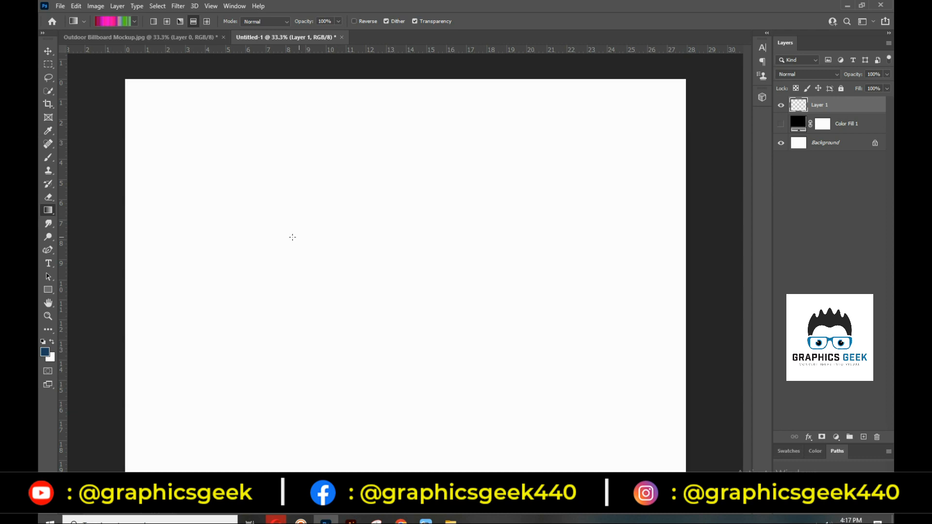
Drag two linear noise gradients across Layer 1, then undo both
{"action": "left_click_drag", "start_coordinate": [229, 238], "coordinate": [495, 243]}
{"action": "left_click_drag", "start_coordinate": [308, 292], "coordinate": [627, 274]}
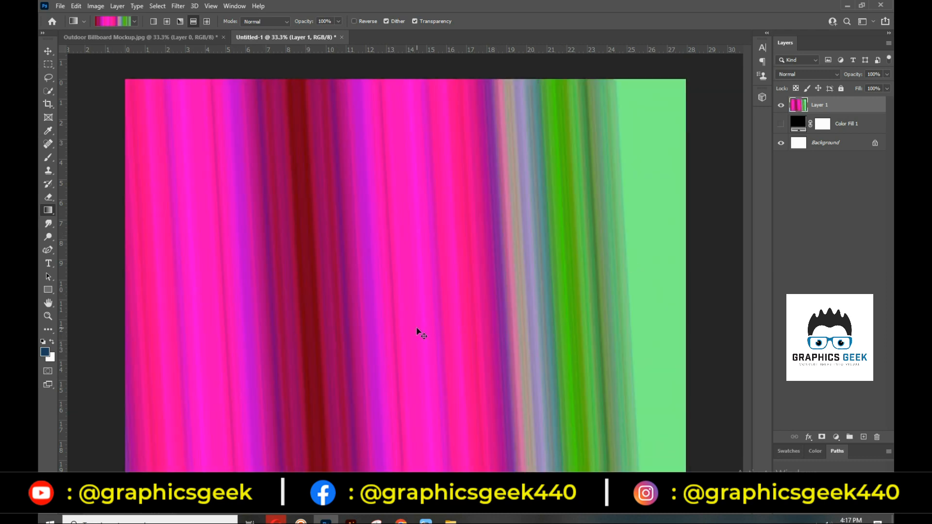
{"action": "key", "text": "ctrl+z"}
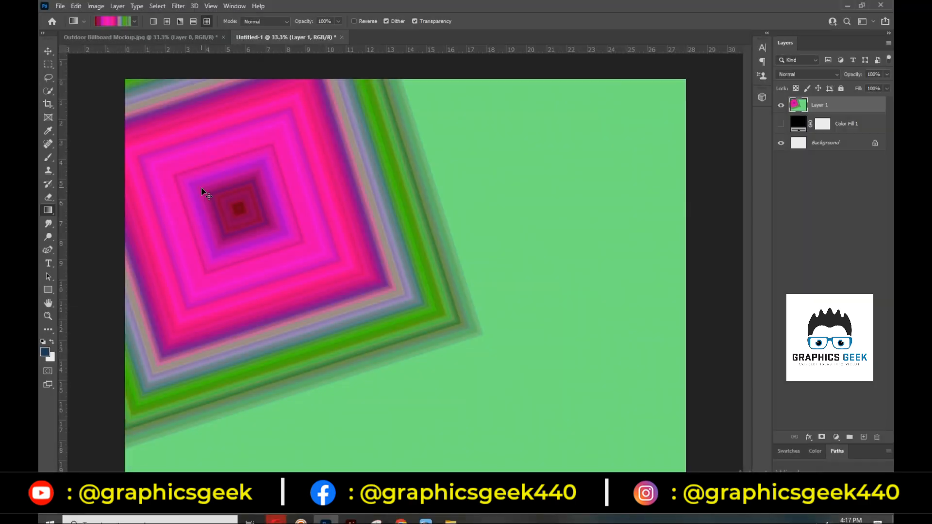
{"action": "key", "text": "ctrl+z"}
Draw a magenta-to-green noise diamond gradient on Layer 1 and reopen the Gradient Editor
{"action": "left_click_drag", "start_coordinate": [131, 164], "coordinate": [456, 316]}
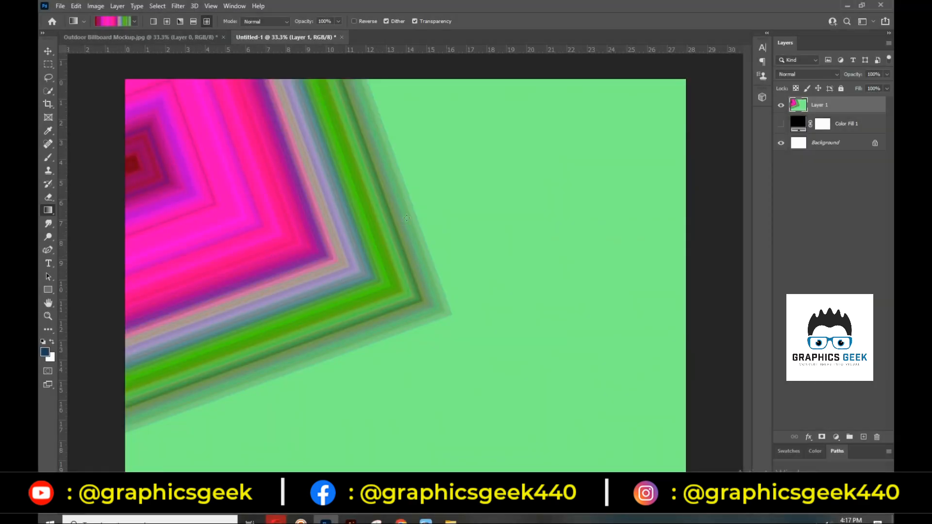
{"action": "left_click_drag", "start_coordinate": [584, 170], "coordinate": [359, 326]}
{"action": "left_click_drag", "start_coordinate": [392, 457], "coordinate": [368, 349]}
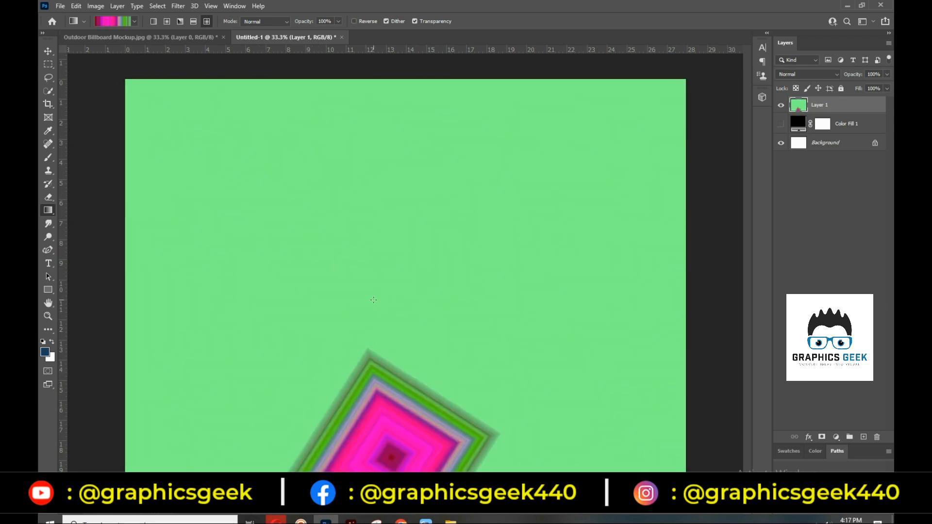
{"action": "left_click_drag", "start_coordinate": [309, 257], "coordinate": [299, 470]}
{"action": "left_click", "coordinate": [125, 20]}
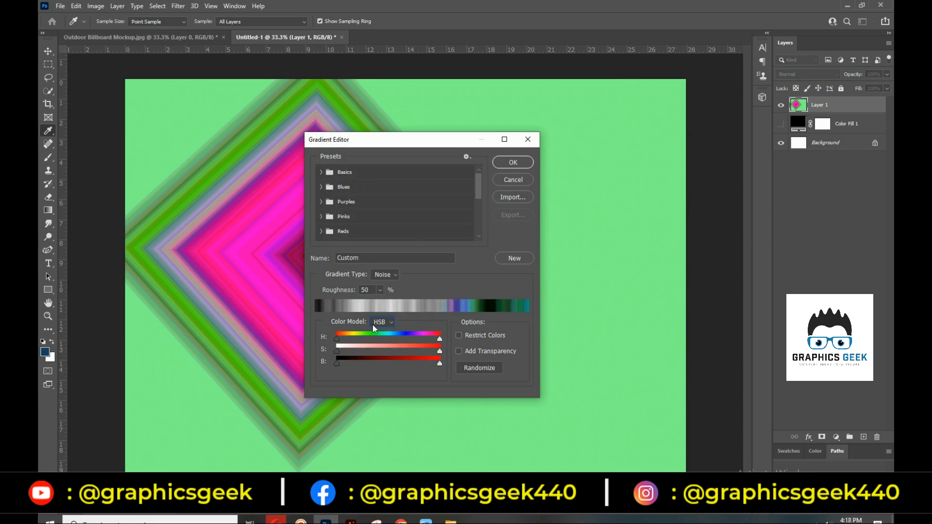
Switch the noise colour model to HSB and narrow the hue range toward oranges
{"action": "left_click", "coordinate": [373, 325]}
{"action": "left_click", "coordinate": [379, 333]}
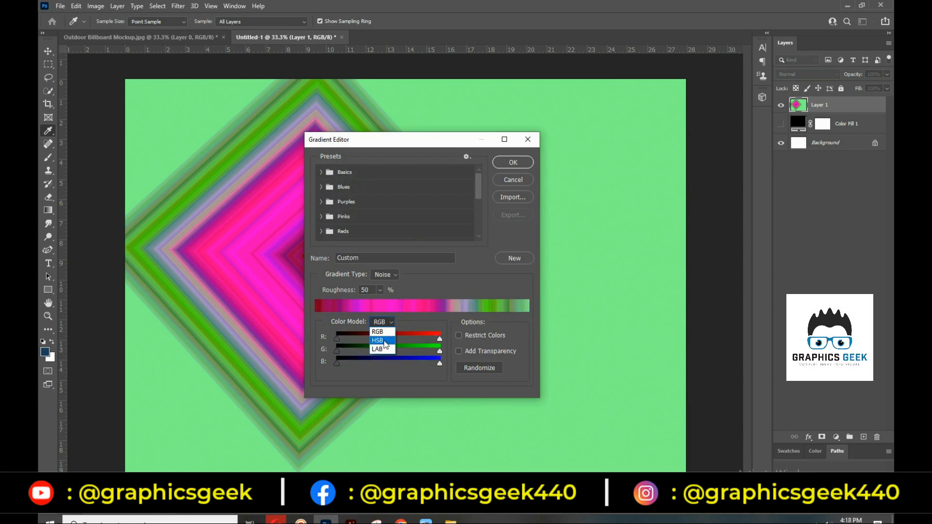
{"action": "left_click", "coordinate": [383, 339]}
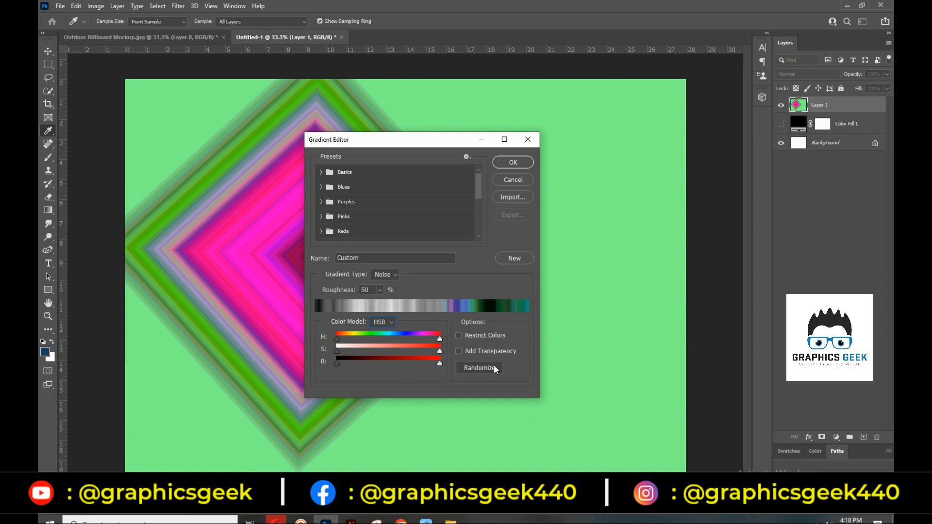
{"action": "left_click_drag", "start_coordinate": [440, 340], "coordinate": [352, 345]}
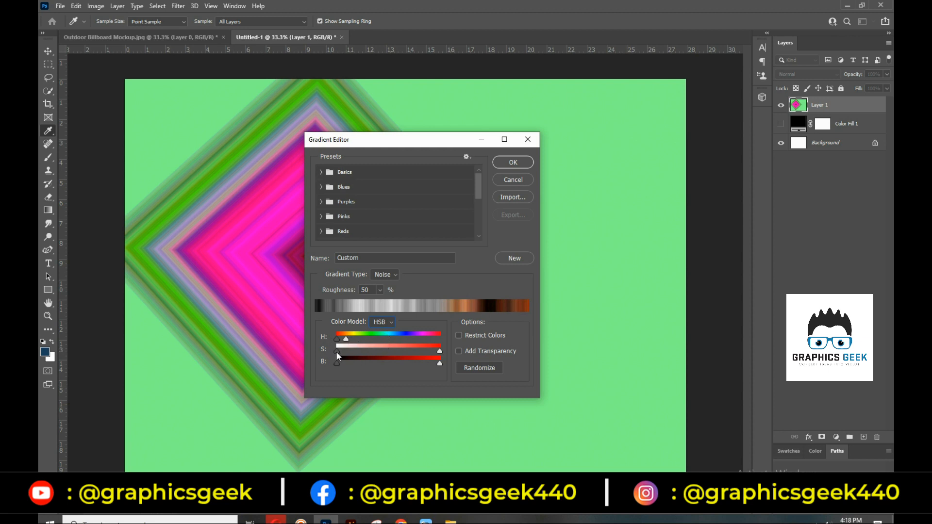
Adjust the saturation range, ending with a lowered maximum saturation
{"action": "left_click_drag", "start_coordinate": [337, 351], "coordinate": [376, 351]}
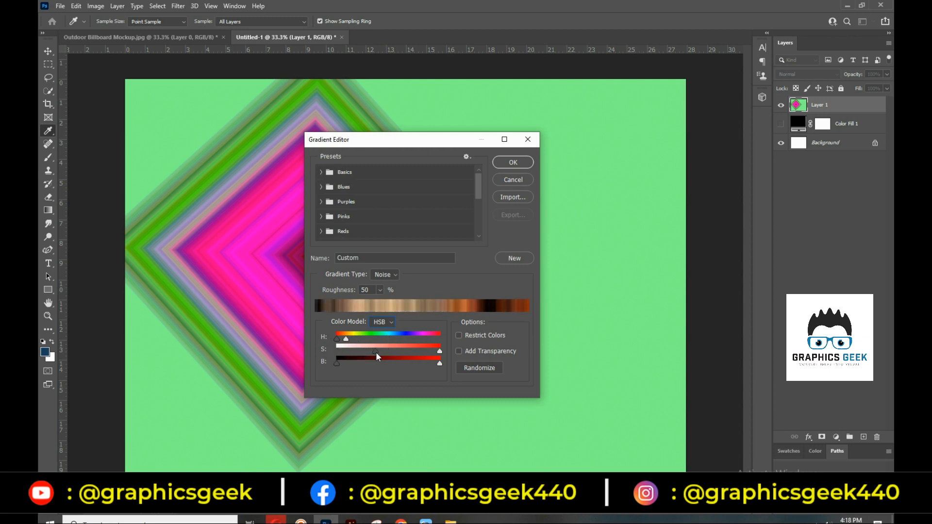
{"action": "left_click_drag", "start_coordinate": [440, 351], "coordinate": [425, 354]}
{"action": "left_click_drag", "start_coordinate": [373, 356], "coordinate": [304, 356]}
{"action": "left_click_drag", "start_coordinate": [424, 351], "coordinate": [439, 351]}
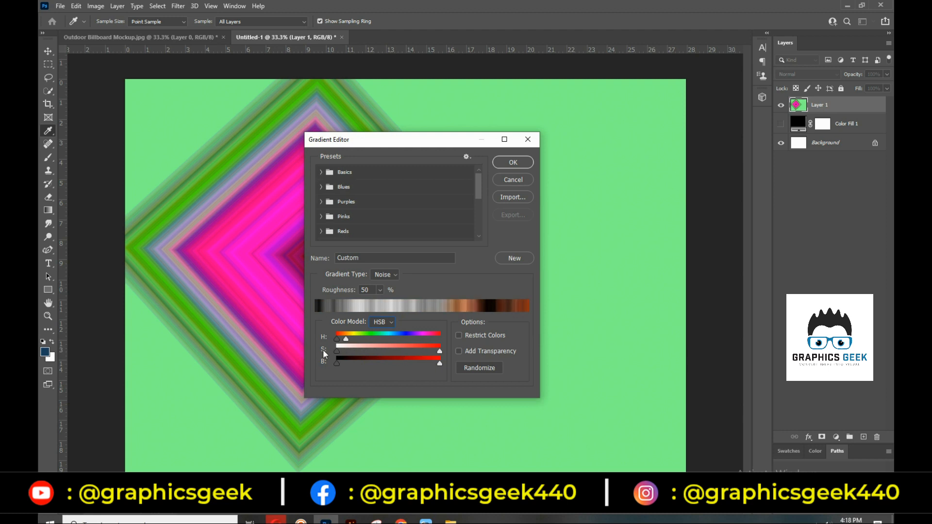
{"action": "left_click_drag", "start_coordinate": [438, 352], "coordinate": [396, 353]}
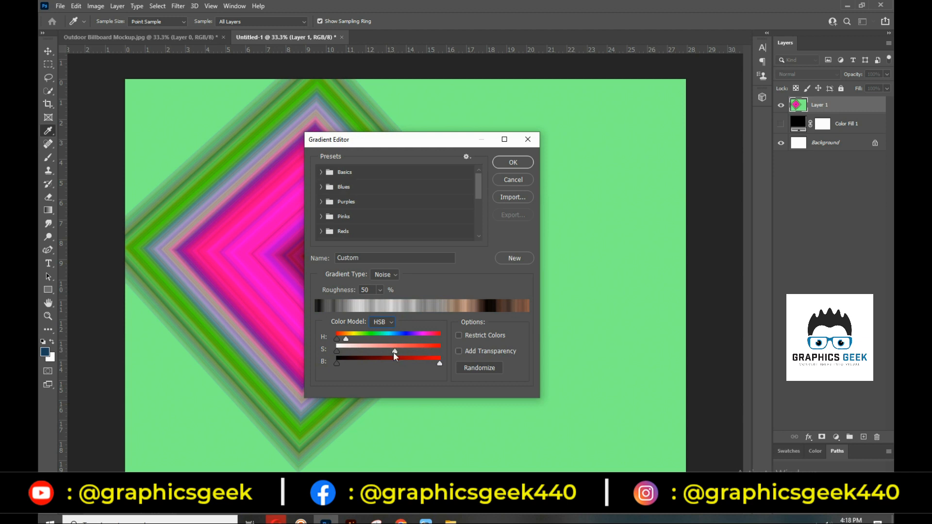
Narrow the brightness range, shift the hue toward olive, and accept the gradient
{"action": "left_click_drag", "start_coordinate": [337, 364], "coordinate": [355, 363]}
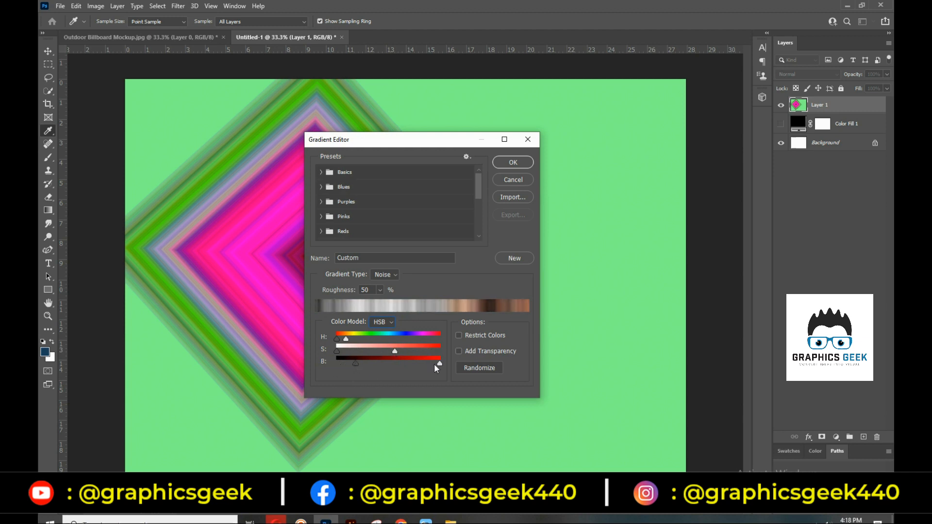
{"action": "left_click_drag", "start_coordinate": [438, 363], "coordinate": [407, 363]}
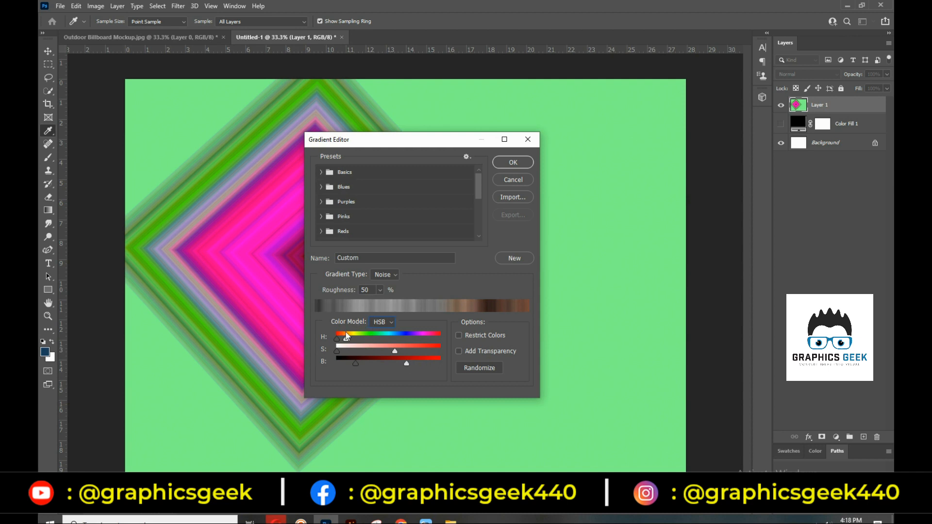
{"action": "left_click_drag", "start_coordinate": [346, 339], "coordinate": [352, 340]}
{"action": "mouse_move", "coordinate": [352, 342]}
{"action": "left_mouse_down"}
{"action": "mouse_move", "coordinate": [362, 341]}
{"action": "mouse_move", "coordinate": [350, 340]}
{"action": "left_mouse_up"}
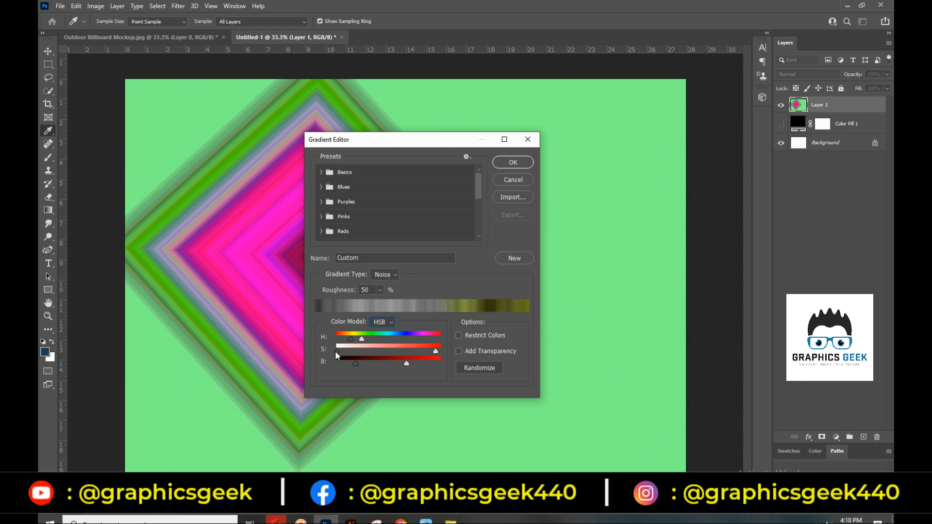
{"action": "left_click", "coordinate": [517, 162]}
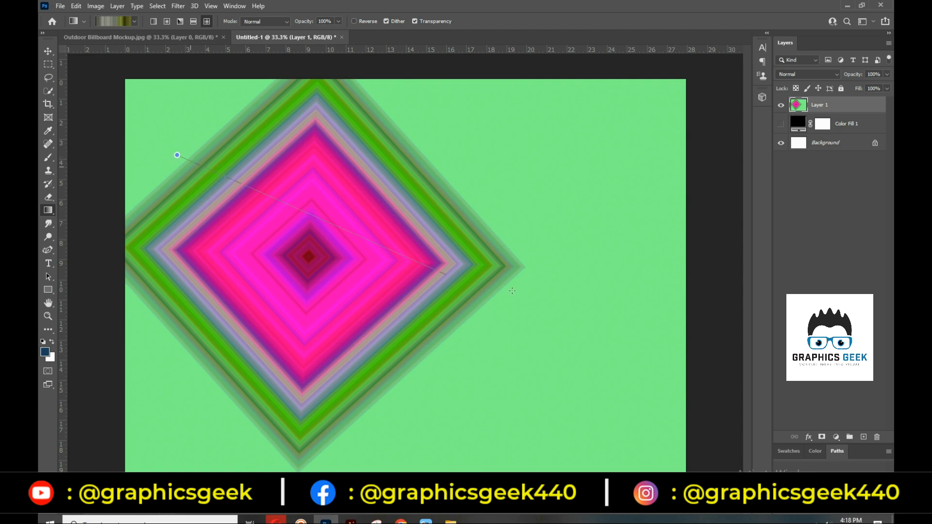
Redraw the diamond gradient on Layer 1 in the new olive tones
{"action": "left_click_drag", "start_coordinate": [177, 156], "coordinate": [513, 296]}
{"action": "left_click_drag", "start_coordinate": [412, 415], "coordinate": [571, 227]}
{"action": "left_click_drag", "start_coordinate": [428, 164], "coordinate": [586, 261]}
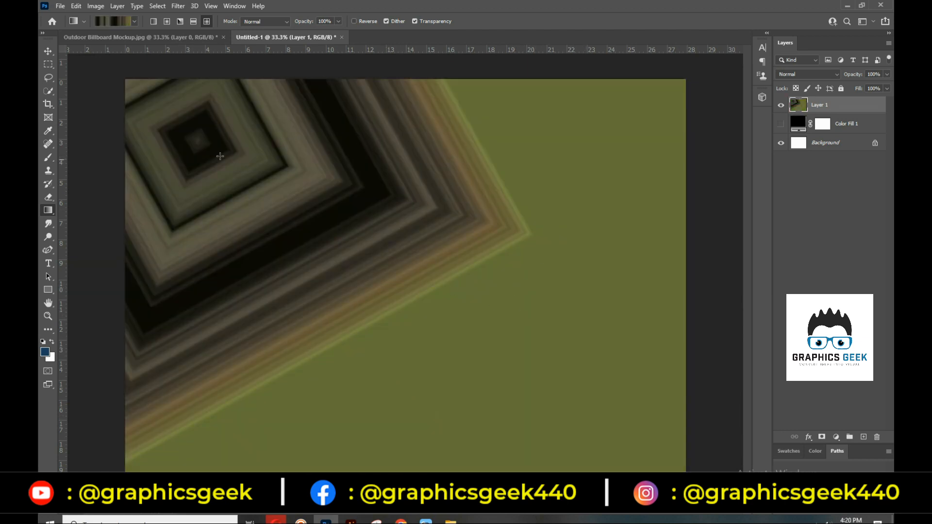
Enable Add Transparency on the noise gradient, drag another diamond, and hide Layer 1
{"action": "left_click", "coordinate": [118, 23]}
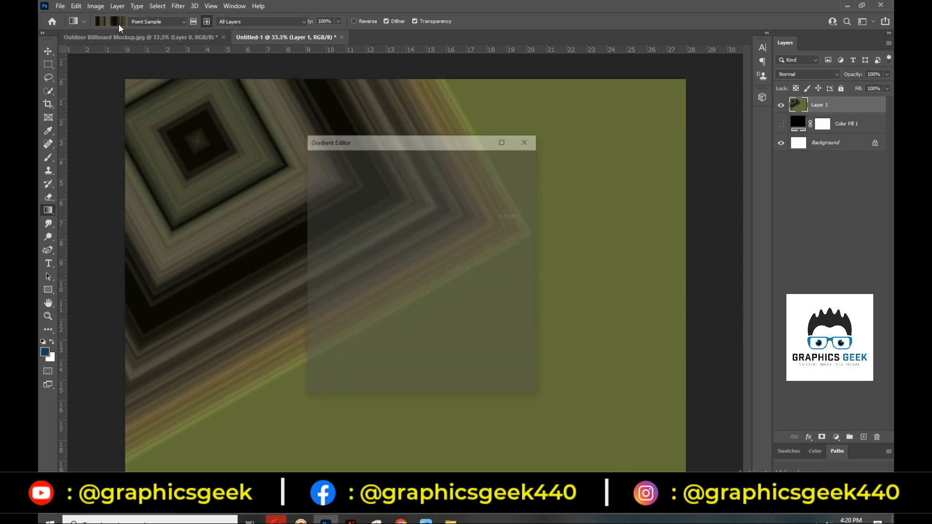
{"action": "left_click", "coordinate": [460, 352]}
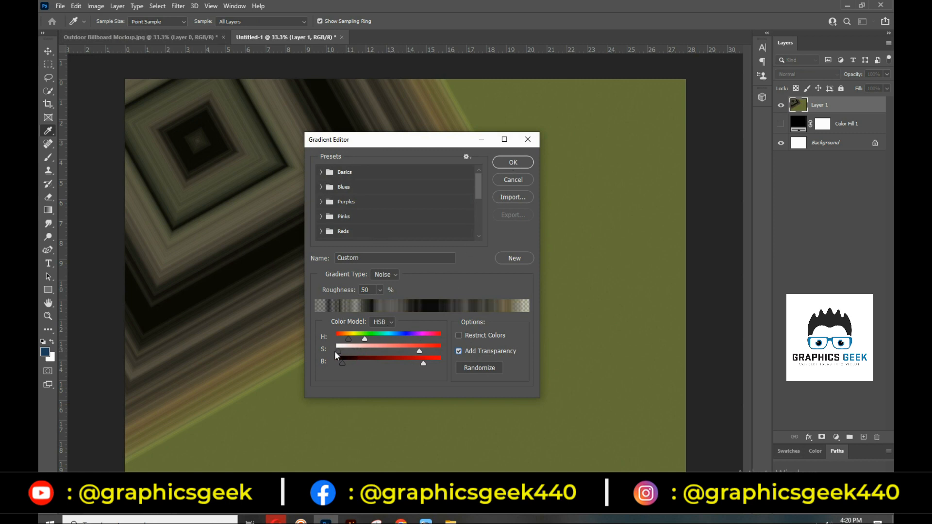
{"action": "left_click", "coordinate": [513, 162]}
{"action": "left_click_drag", "start_coordinate": [424, 405], "coordinate": [593, 229]}
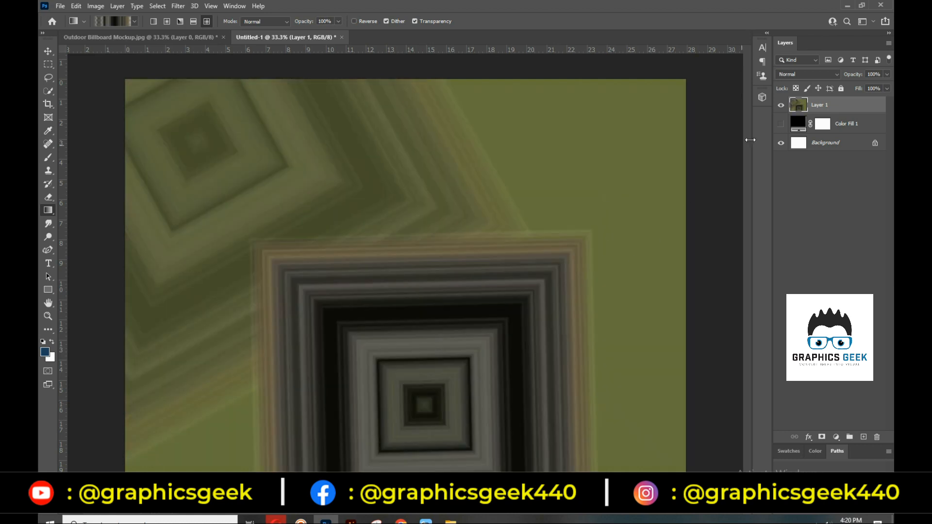
{"action": "left_click", "coordinate": [782, 106]}
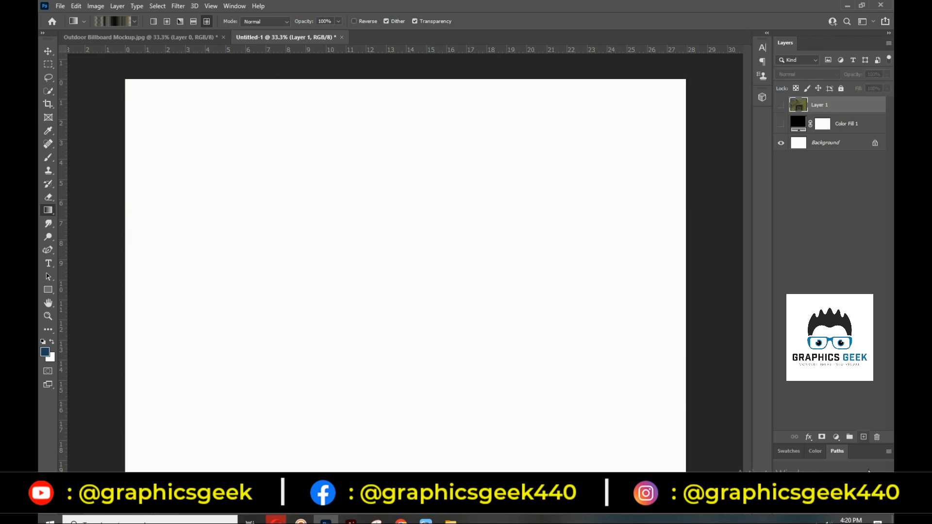
Add Layer 2, fill it with a diamond noise gradient, and hide the Background
{"action": "left_click", "coordinate": [864, 437]}
{"action": "left_click_drag", "start_coordinate": [402, 279], "coordinate": [573, 156]}
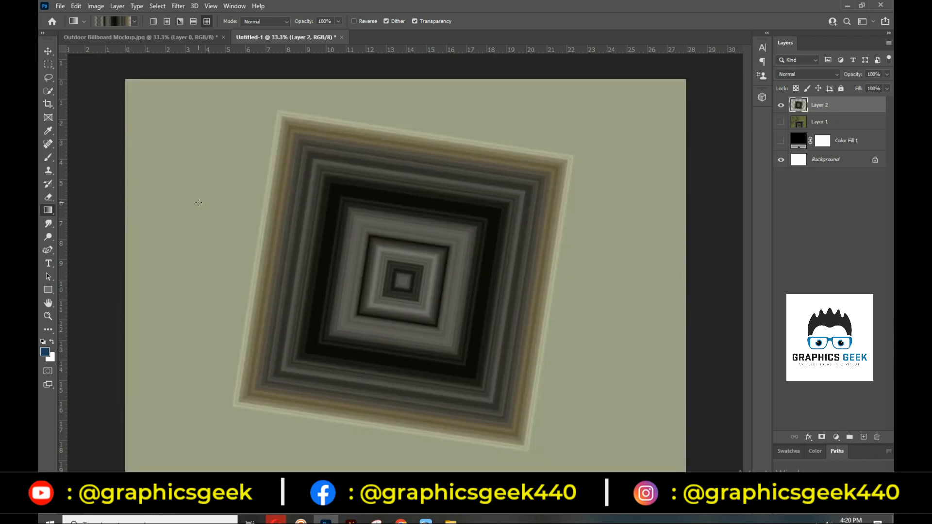
{"action": "left_click", "coordinate": [781, 160]}
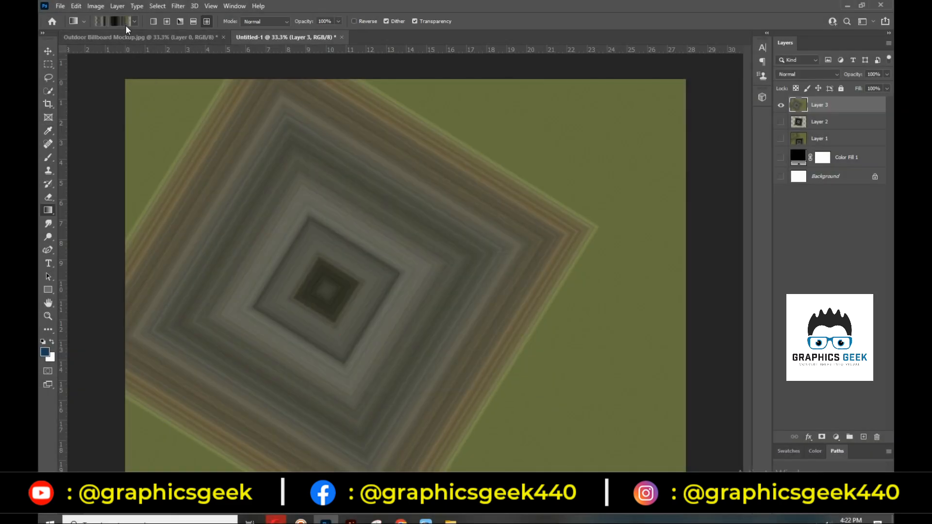
Turn on Restrict Colors, turn off Add Transparency, and widen the hue range
{"action": "left_click", "coordinate": [124, 24]}
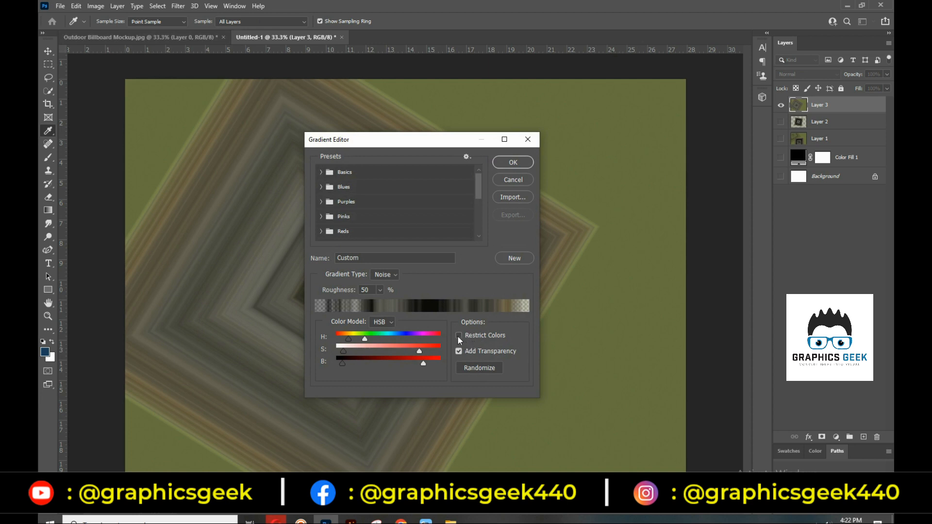
{"action": "left_click", "coordinate": [459, 336]}
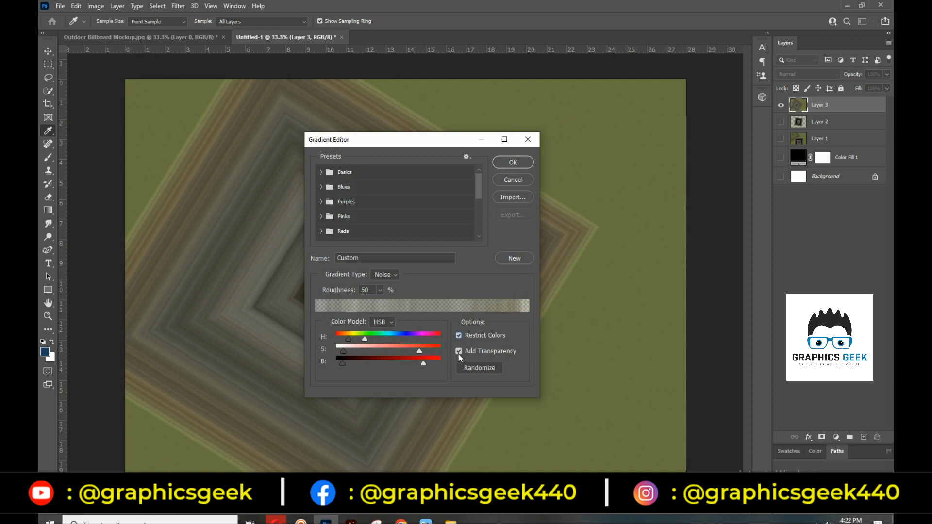
{"action": "left_click", "coordinate": [459, 352]}
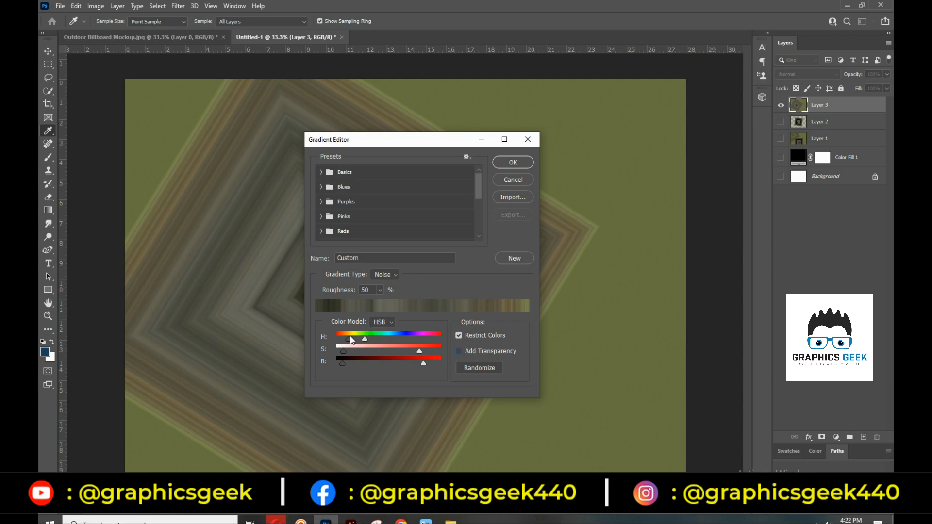
{"action": "left_click_drag", "start_coordinate": [363, 341], "coordinate": [382, 342]}
{"action": "left_click", "coordinate": [500, 164]}
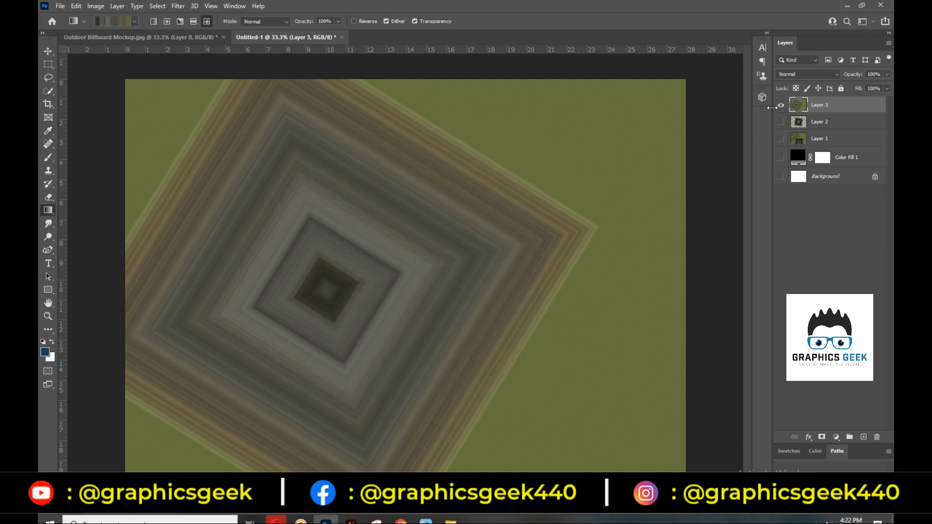
Hide Layer 3 and dismiss the error from drawing on the hidden layer
{"action": "left_click", "coordinate": [781, 105]}
{"action": "left_click", "coordinate": [473, 238]}
{"action": "left_click", "coordinate": [450, 195]}
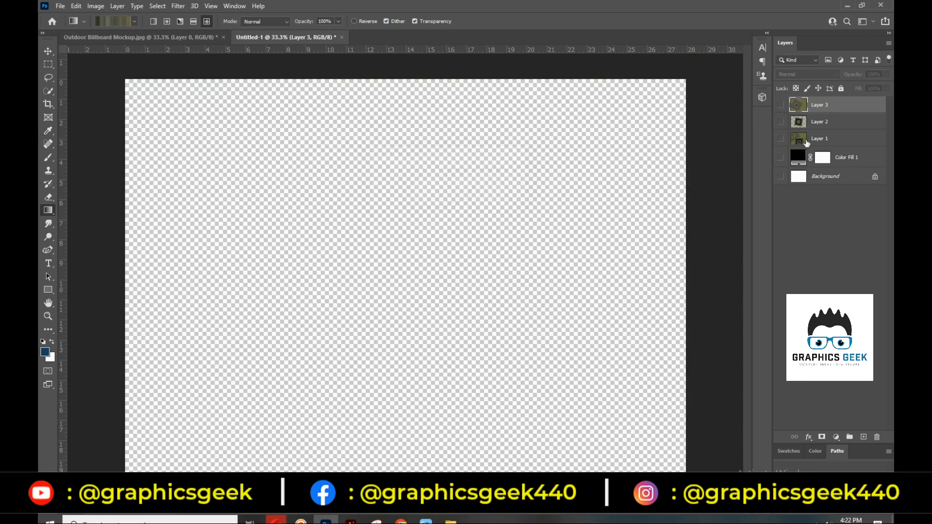
Add Layer 4 and fill it with a rotated diamond noise gradient
{"action": "left_click", "coordinate": [864, 437]}
{"action": "mouse_move", "coordinate": [337, 322]}
{"action": "left_mouse_down"}
{"action": "mouse_move", "coordinate": [406, 260]}
{"action": "mouse_move", "coordinate": [510, 195]}
{"action": "mouse_move", "coordinate": [561, 253]}
{"action": "left_mouse_up"}
{"action": "left_click_drag", "start_coordinate": [460, 299], "coordinate": [648, 236]}
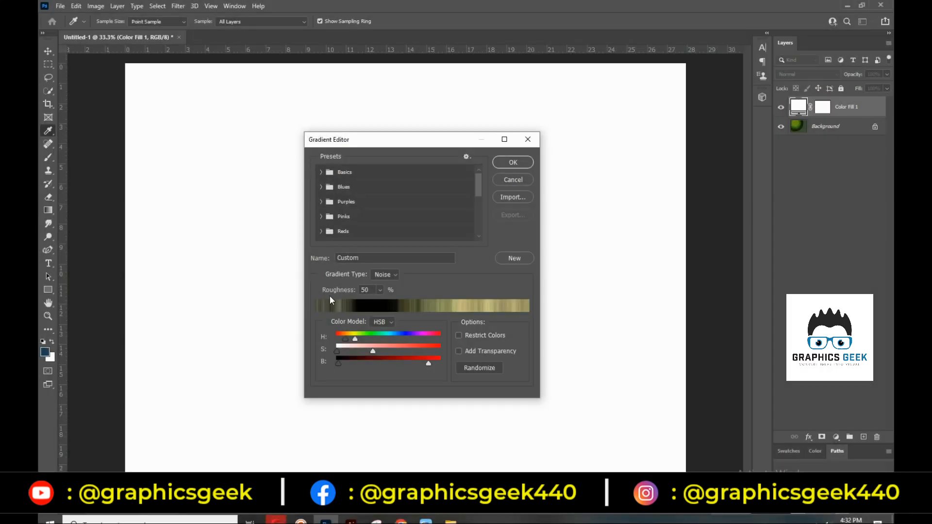
Raise the noise gradient's Roughness to 69% and confirm
{"action": "left_click", "coordinate": [379, 290]}
{"action": "mouse_move", "coordinate": [380, 302]}
{"action": "left_mouse_down"}
{"action": "mouse_move", "coordinate": [399, 310]}
{"action": "mouse_move", "coordinate": [376, 309]}
{"action": "mouse_move", "coordinate": [388, 312]}
{"action": "left_mouse_up"}
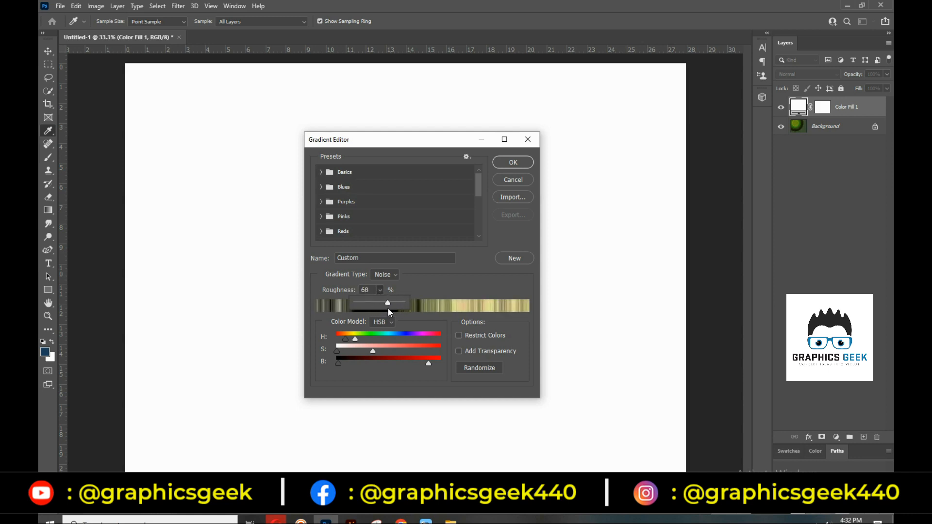
{"action": "left_click", "coordinate": [514, 162]}
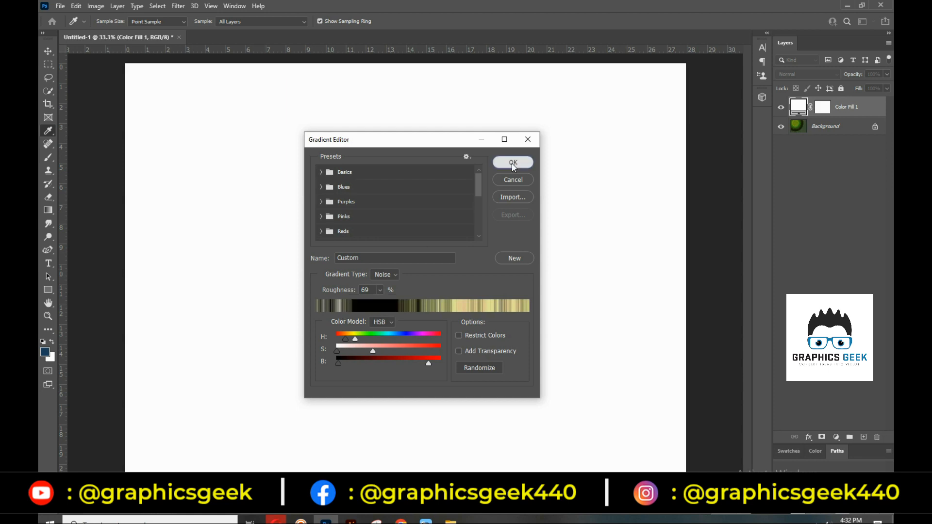
{"action": "left_click", "coordinate": [514, 162]}
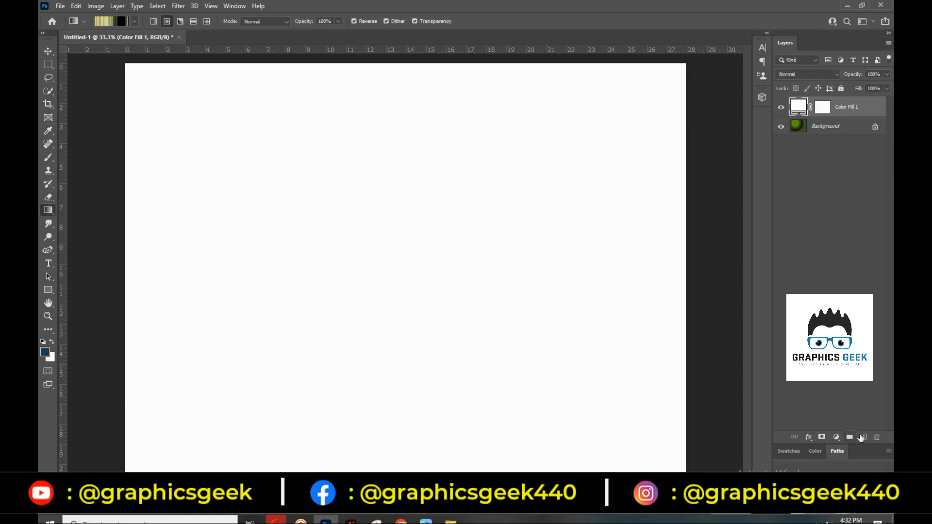
On a new layer, drag a radial noise gradient, then redraw it with Roughness lowered to 27
{"action": "left_click", "coordinate": [863, 436]}
{"action": "left_click_drag", "start_coordinate": [239, 179], "coordinate": [569, 327]}
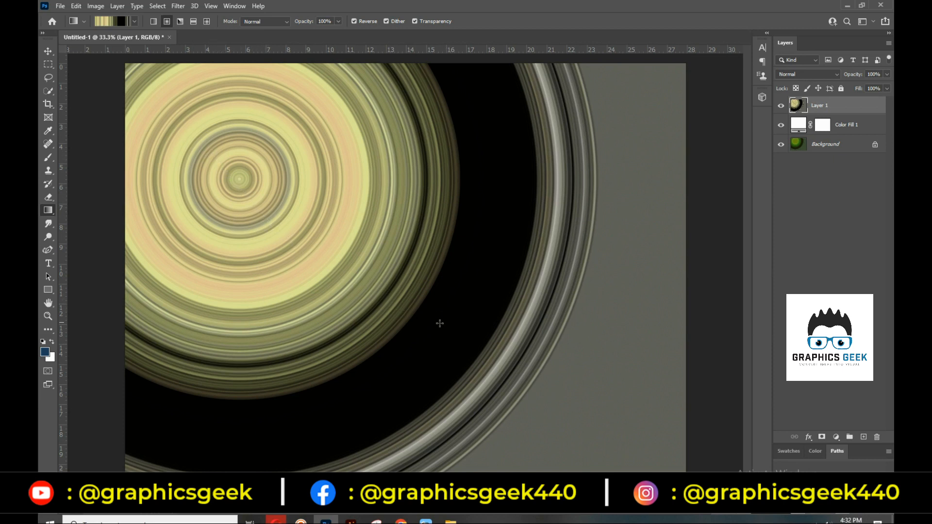
{"action": "left_click", "coordinate": [103, 23]}
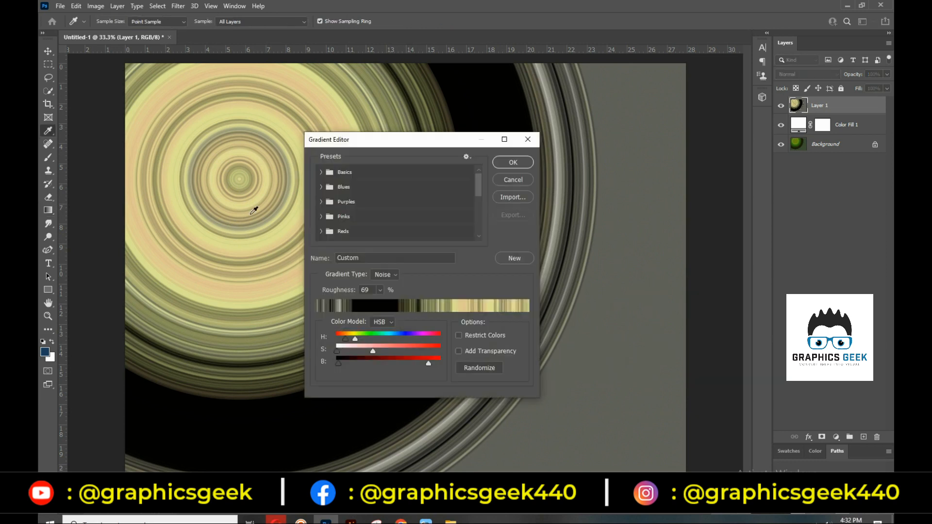
{"action": "left_click", "coordinate": [379, 290]}
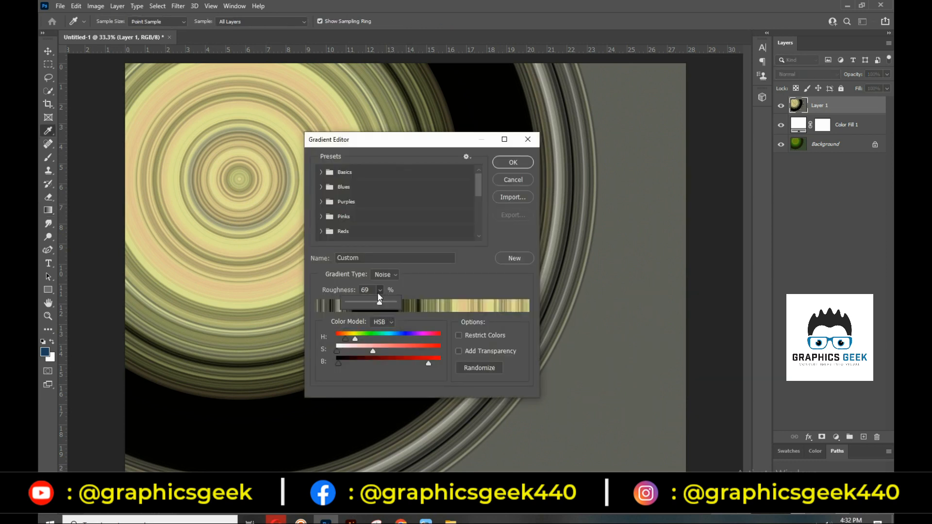
{"action": "left_click_drag", "start_coordinate": [375, 304], "coordinate": [360, 304]}
{"action": "left_click", "coordinate": [528, 162]}
{"action": "left_click_drag", "start_coordinate": [260, 155], "coordinate": [553, 277]}
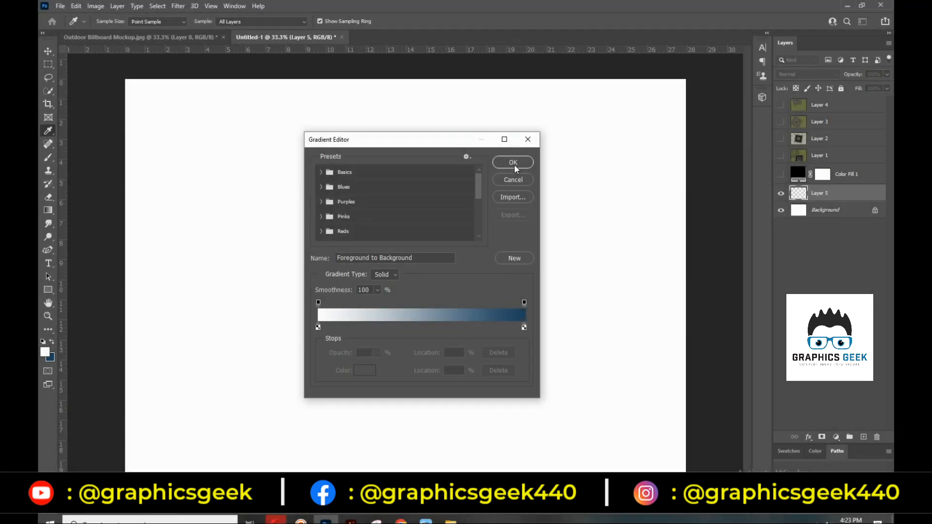
{"action": "left_click", "coordinate": [514, 164]}
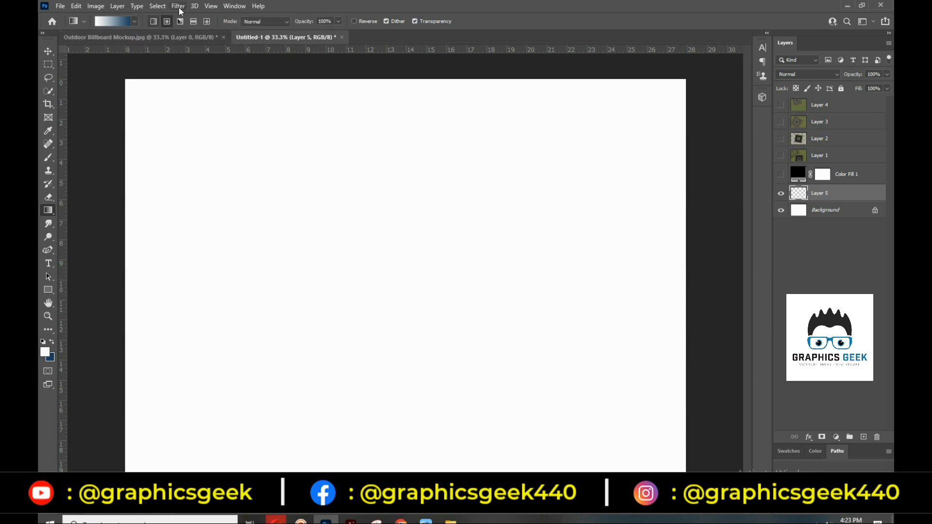
Drag white-to-blue radial gradients on Layer 5, trying Multiply and then Color Burn blend modes
{"action": "left_click_drag", "start_coordinate": [377, 315], "coordinate": [563, 163]}
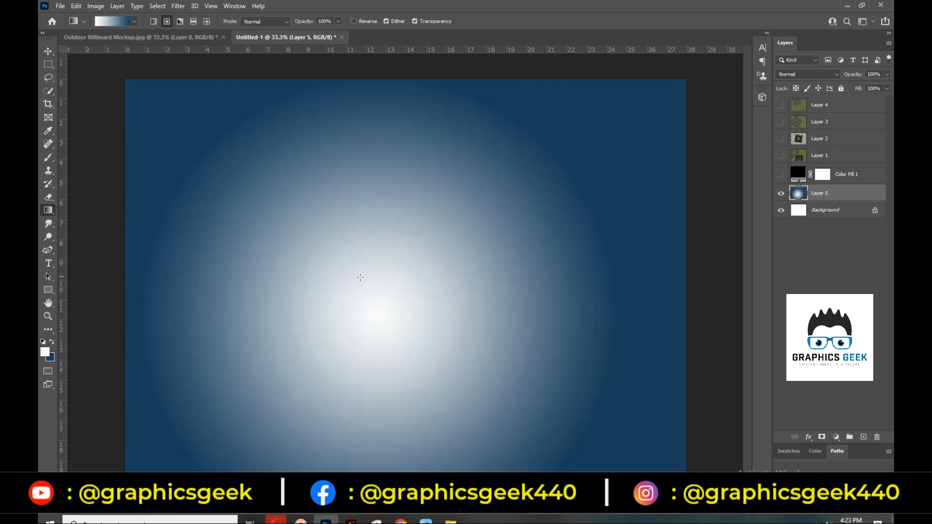
{"action": "left_click", "coordinate": [285, 22]}
{"action": "left_click", "coordinate": [277, 31]}
{"action": "key", "text": "Down"}
{"action": "key", "text": "Down"}
{"action": "key", "text": "Down"}
{"action": "key", "text": "Down"}
{"action": "key", "text": "Down"}
{"action": "left_click_drag", "start_coordinate": [377, 314], "coordinate": [520, 165]}
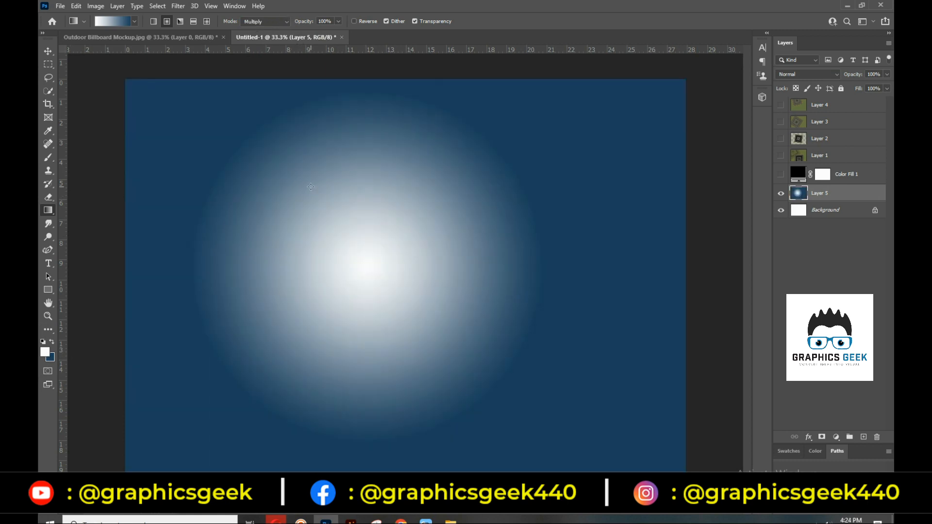
Undo the gradient, set the mode back to Normal, and make dark blue the foreground colour
{"action": "key", "text": "ctrl+z"}
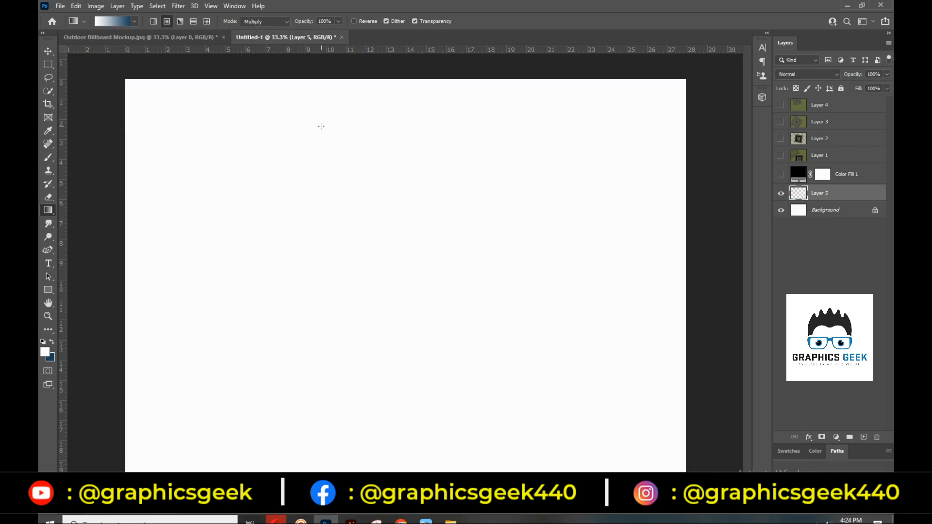
{"action": "left_click", "coordinate": [264, 23]}
{"action": "left_click", "coordinate": [266, 31]}
{"action": "key", "text": "Tab"}
{"action": "left_click", "coordinate": [52, 341]}
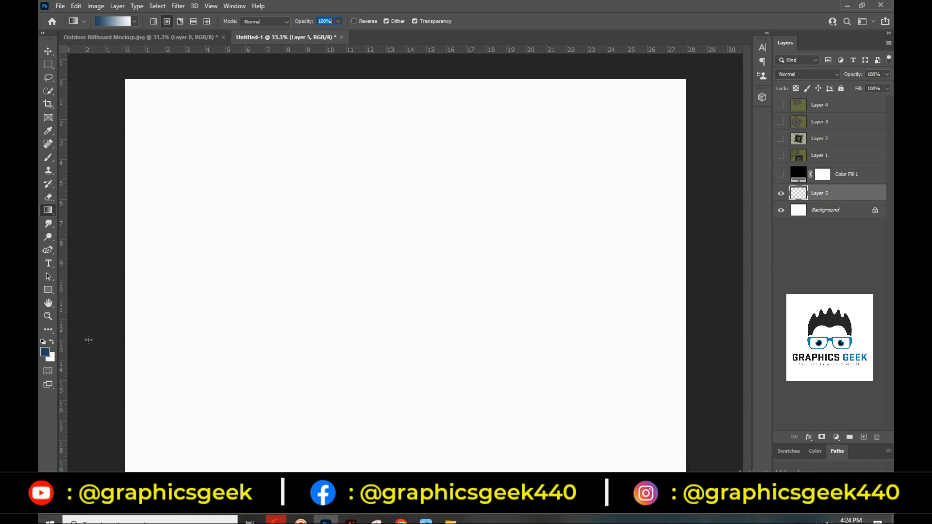
Redo Layer 5's radial gradient with Reverse checked, so the white centre fades to dark blue
{"action": "left_click_drag", "start_coordinate": [304, 297], "coordinate": [505, 156]}
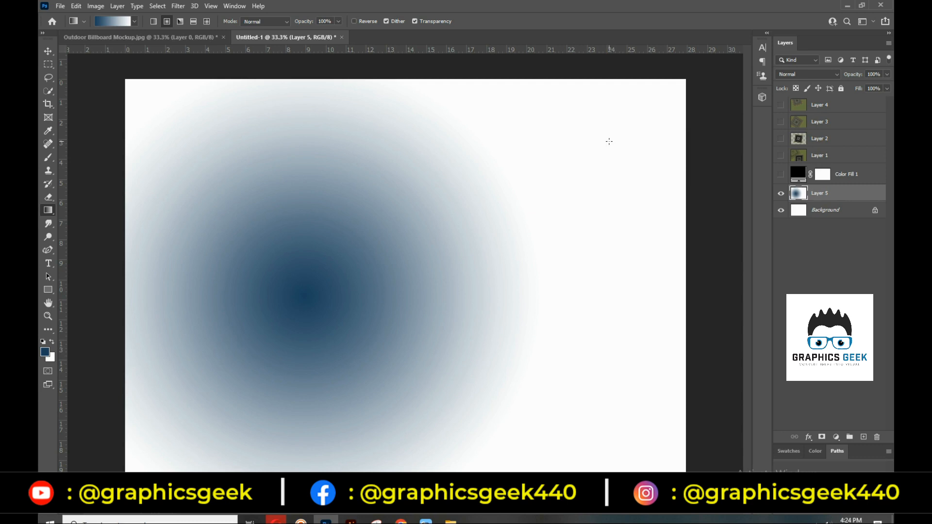
{"action": "key", "text": "ctrl+z"}
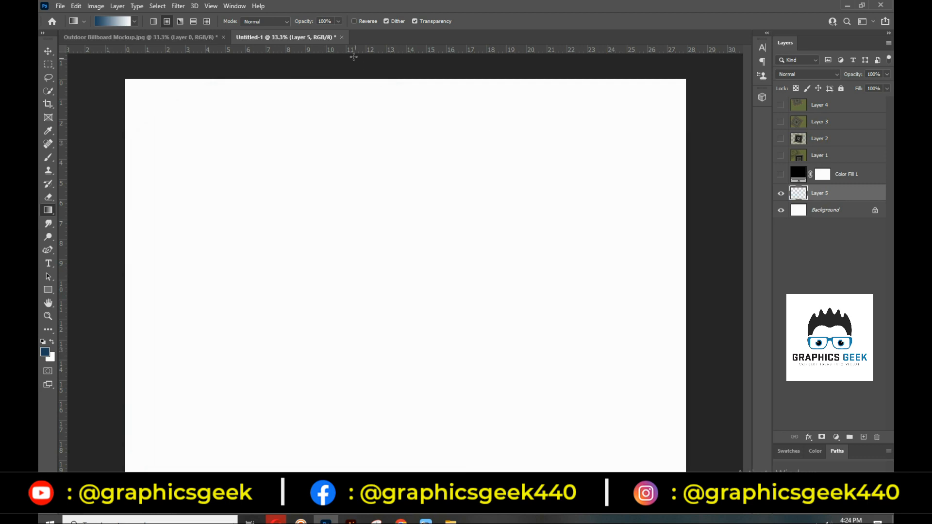
{"action": "left_click", "coordinate": [353, 21]}
{"action": "left_click_drag", "start_coordinate": [330, 255], "coordinate": [556, 89]}
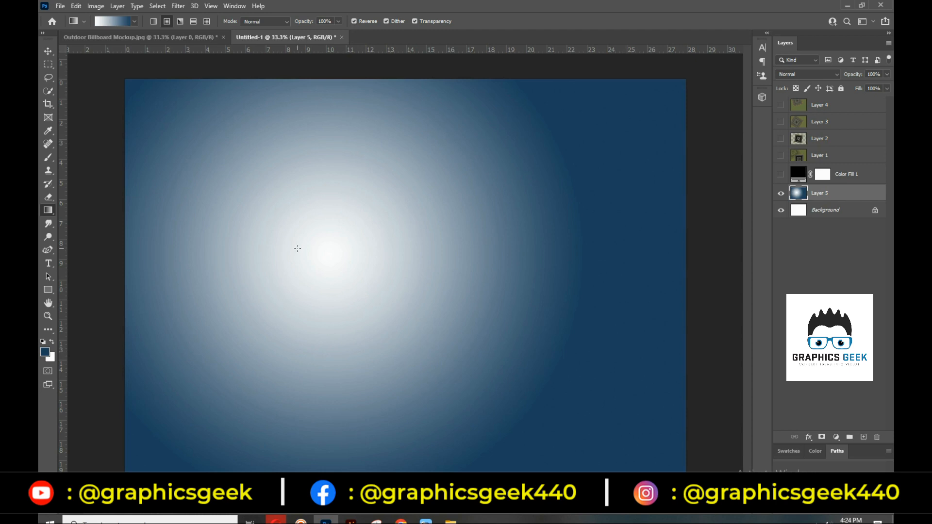
{"action": "left_click", "coordinate": [357, 21]}
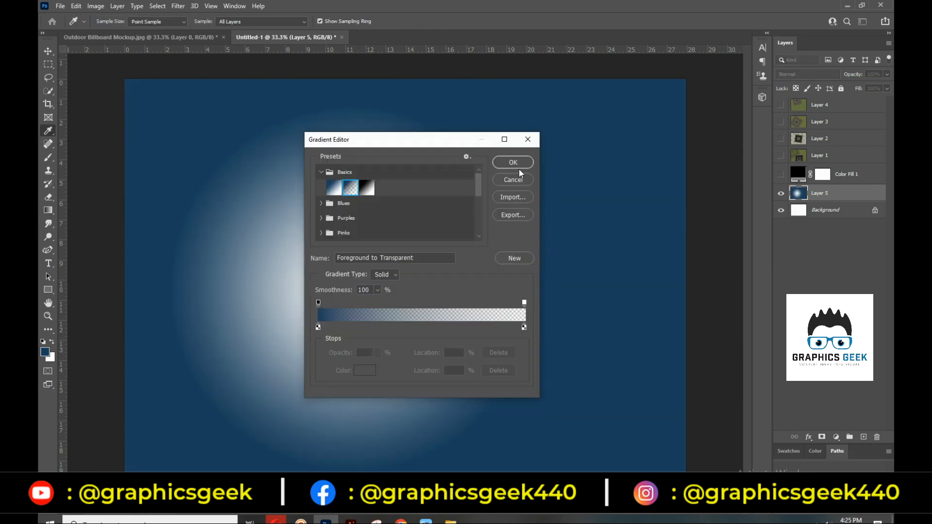
{"action": "left_click", "coordinate": [518, 166]}
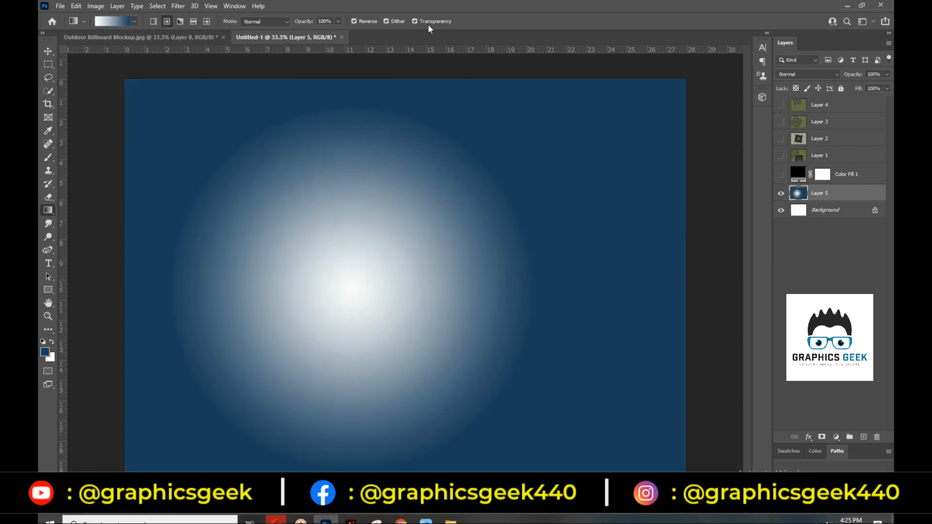
{"action": "left_click", "coordinate": [114, 21]}
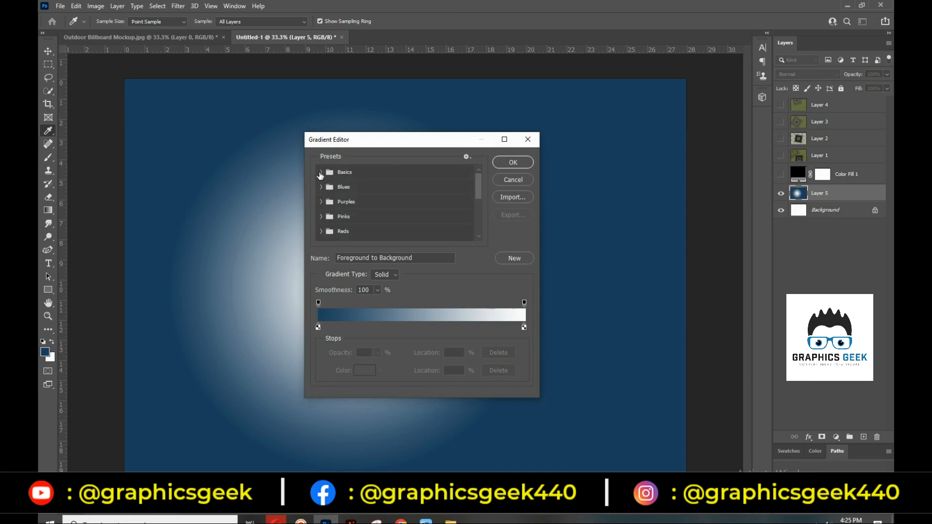
Choose the Foreground to Transparent preset and remove its left opacity stop
{"action": "left_click", "coordinate": [348, 189]}
{"action": "left_click", "coordinate": [506, 164]}
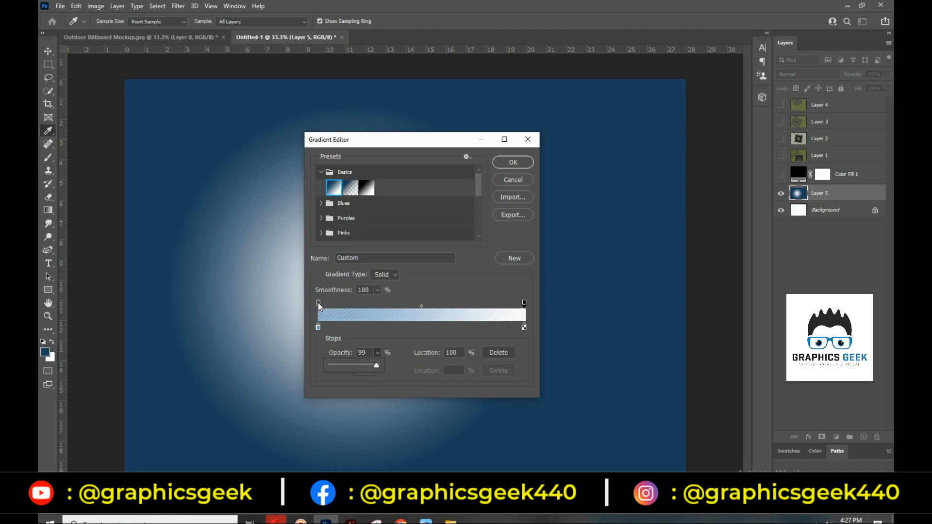
{"action": "left_click_drag", "start_coordinate": [318, 303], "coordinate": [368, 374]}
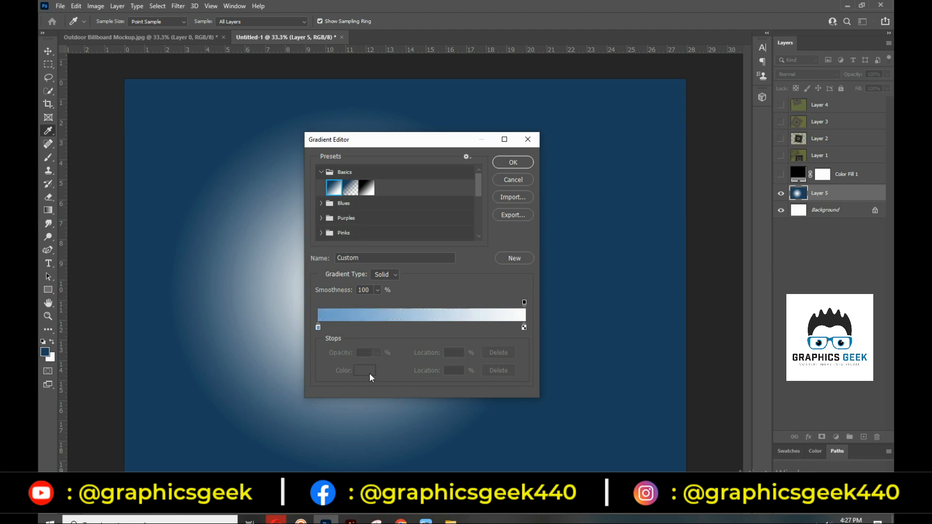
{"action": "left_click", "coordinate": [508, 180]}
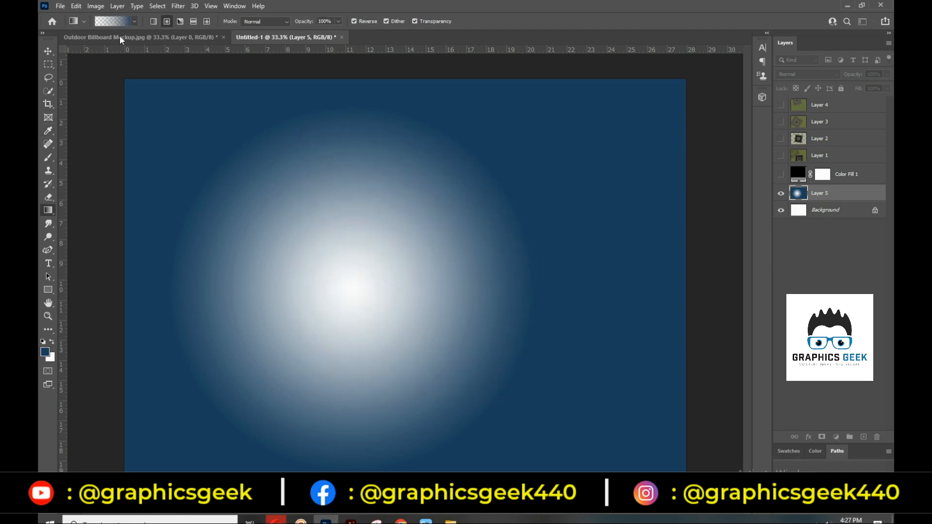
Make a Noise gradient in dark greens using the H/S/B sliders, then remove Layer 5
{"action": "left_click", "coordinate": [119, 21]}
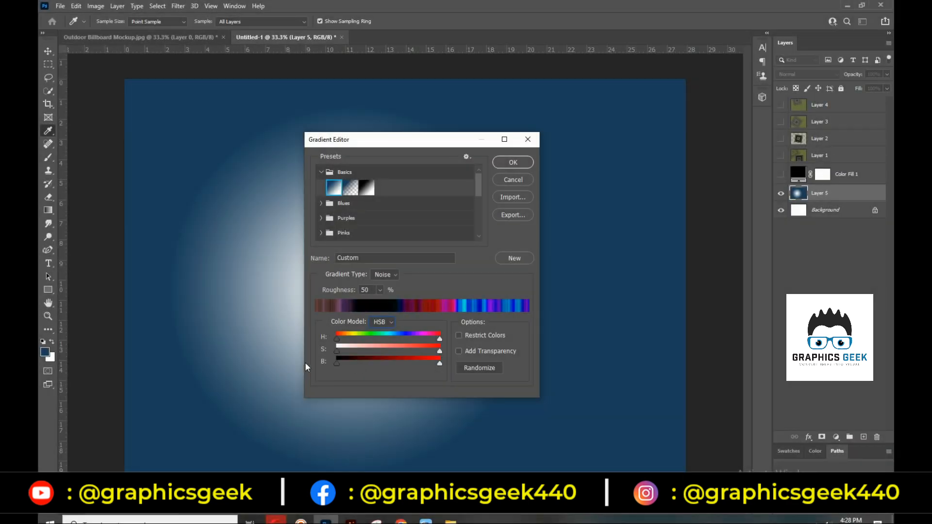
{"action": "left_click", "coordinate": [383, 275]}
{"action": "left_click", "coordinate": [384, 292]}
{"action": "left_click_drag", "start_coordinate": [334, 336], "coordinate": [345, 339]}
{"action": "left_click_drag", "start_coordinate": [439, 338], "coordinate": [344, 351]}
{"action": "left_click_drag", "start_coordinate": [439, 351], "coordinate": [404, 364]}
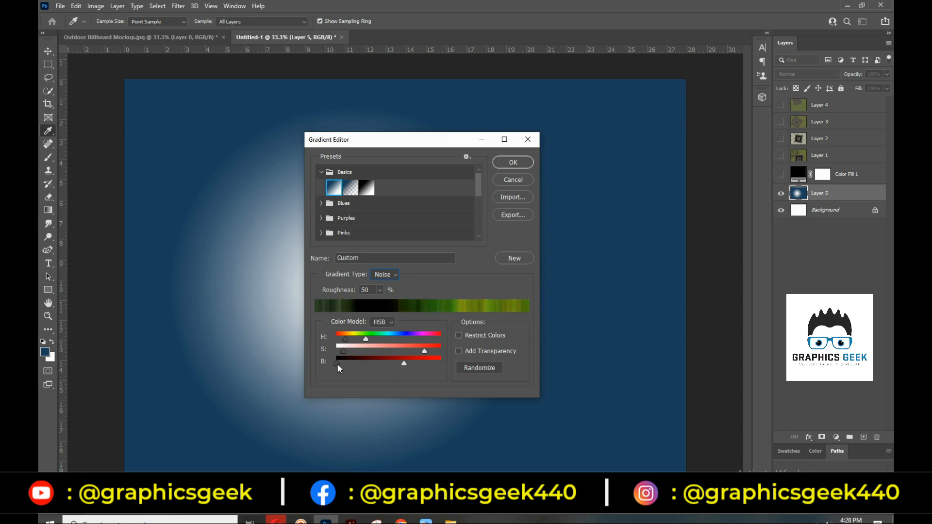
{"action": "left_click_drag", "start_coordinate": [337, 364], "coordinate": [350, 364]}
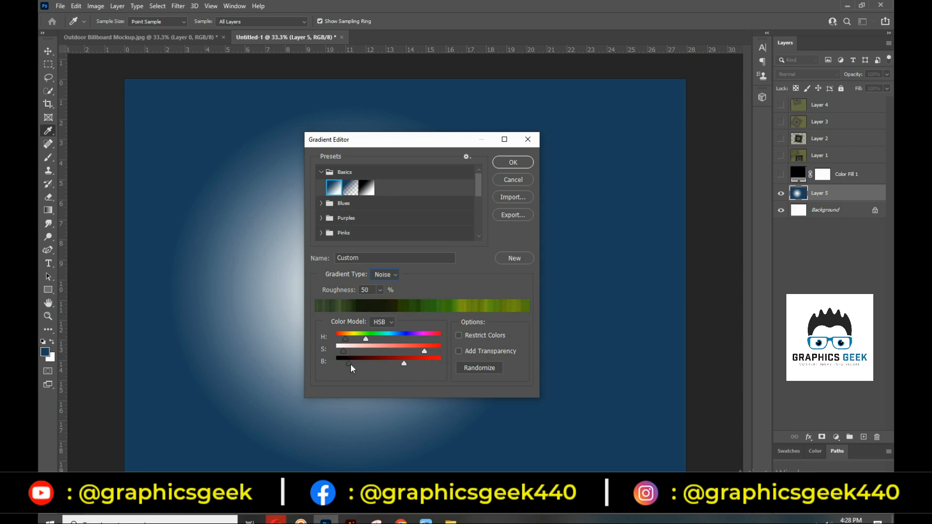
{"action": "left_click", "coordinate": [513, 162]}
{"action": "key", "text": "ctrl+e"}
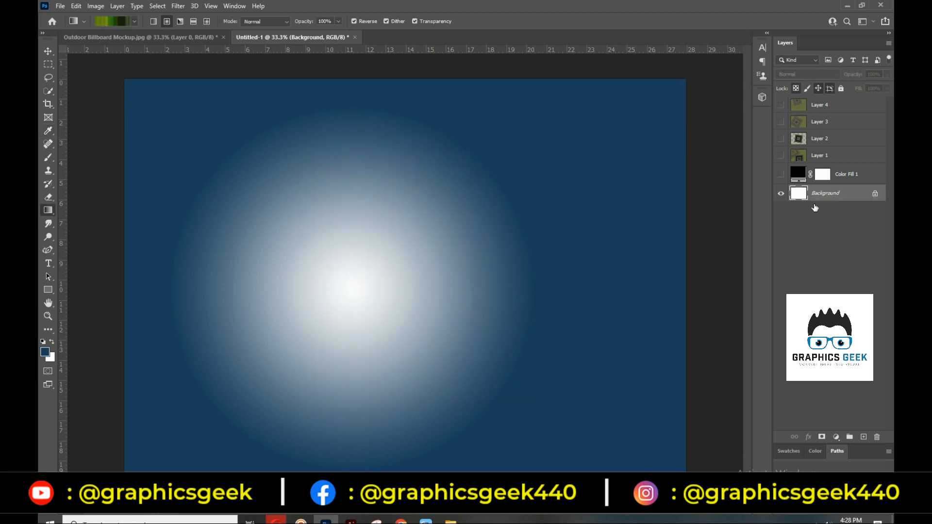
Drag a green radial noise gradient across the canvas, then add it as a new preset named 'Class Gradient'
{"action": "left_click_drag", "start_coordinate": [307, 306], "coordinate": [595, 175]}
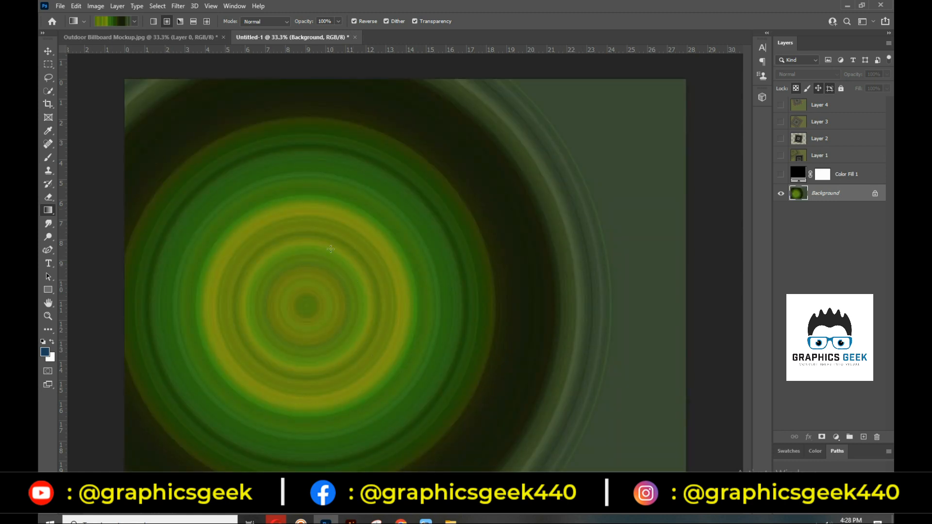
{"action": "left_click", "coordinate": [124, 22]}
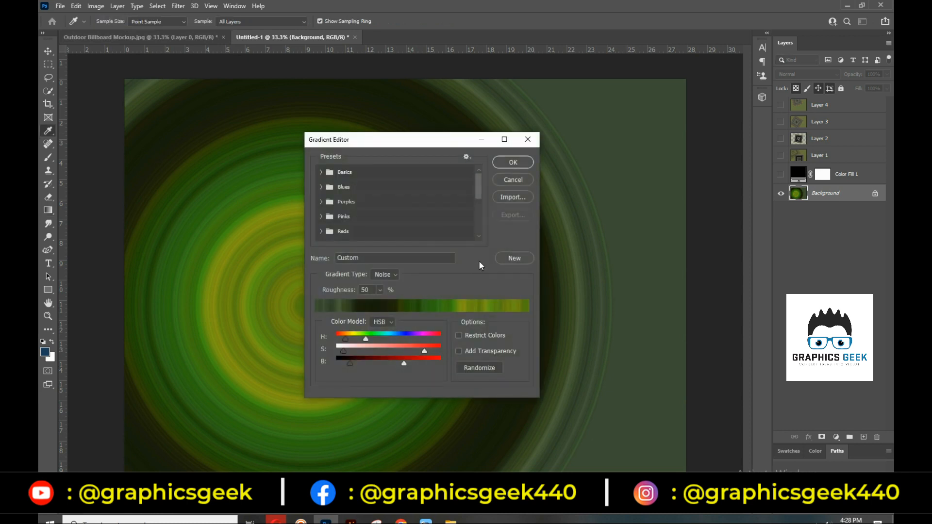
{"action": "double_click", "coordinate": [369, 258]}
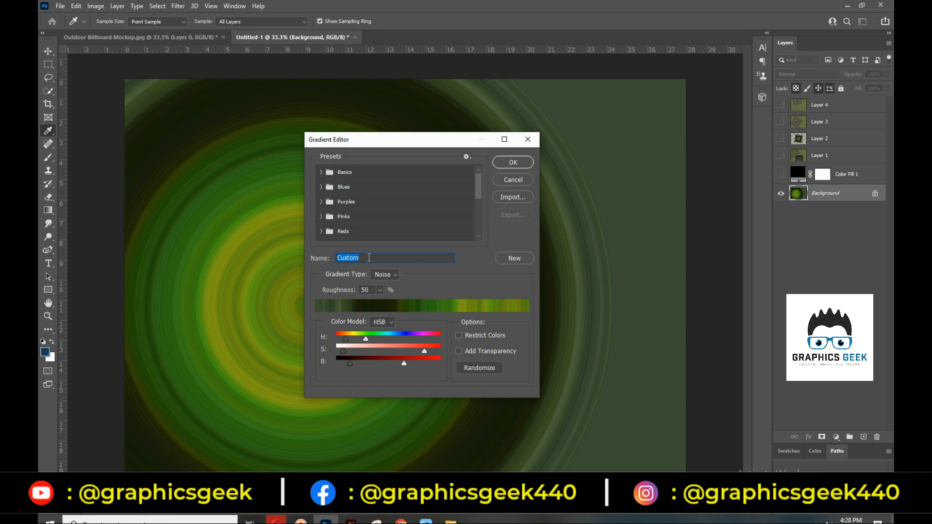
{"action": "type", "text": "Cla"}
{"action": "key", "text": "BackSpace"}
{"action": "key", "text": "BackSpace"}
{"action": "type", "text": "lass Gradient"}
{"action": "left_click", "coordinate": [523, 256]}
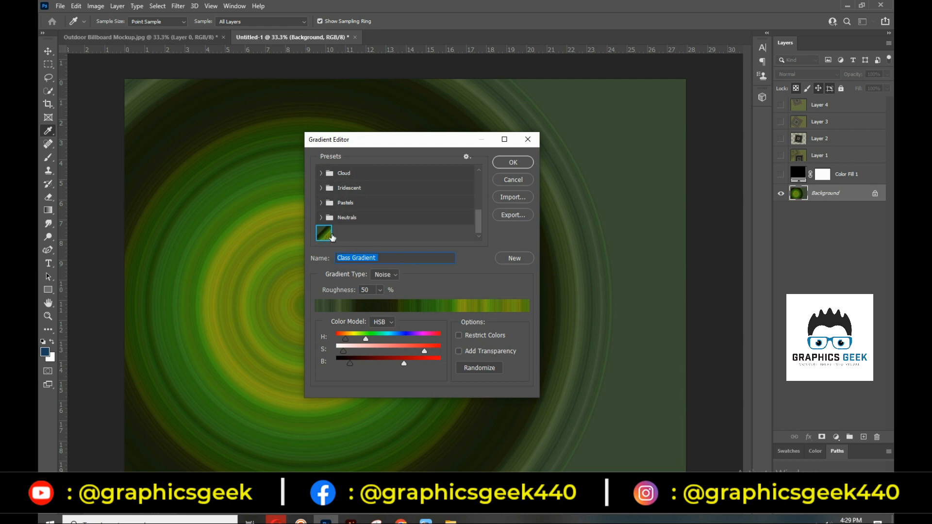
{"action": "left_click", "coordinate": [513, 162]}
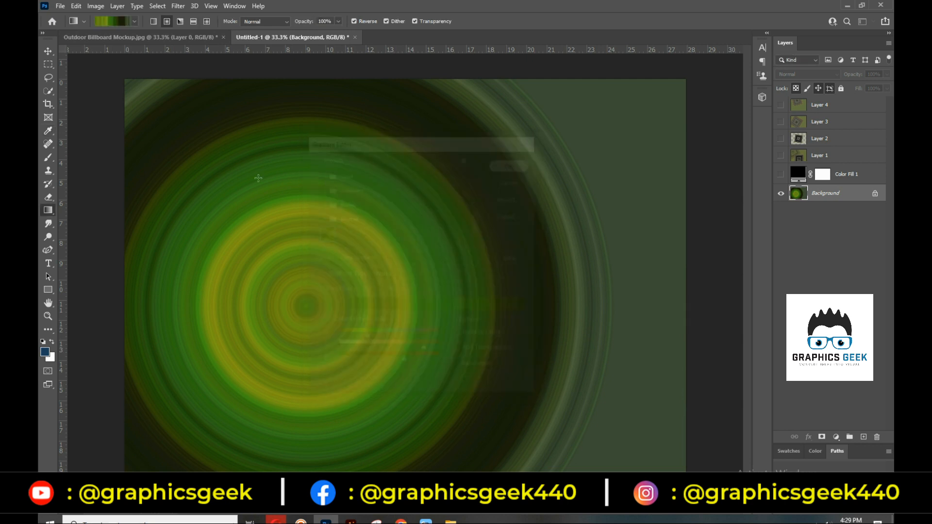
Close the current document and create a new 11 x 8.5 in document
{"action": "left_click", "coordinate": [355, 37]}
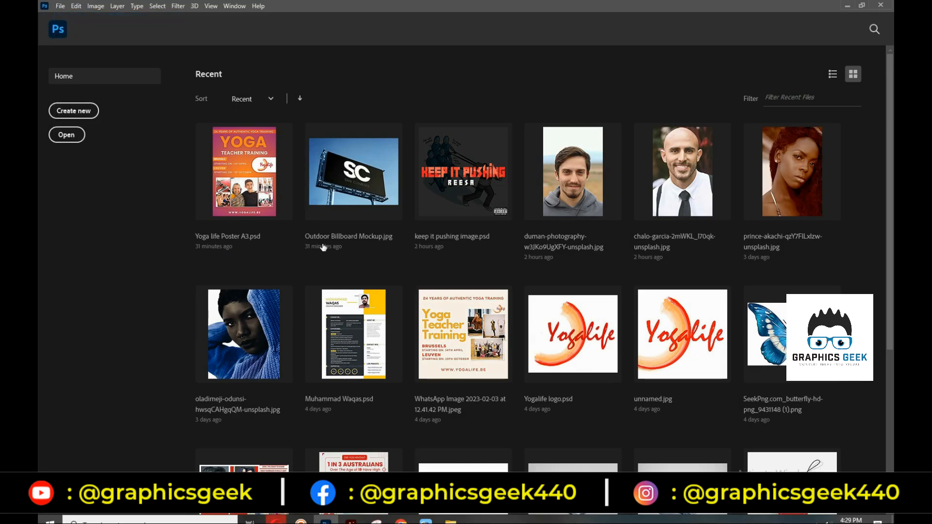
{"action": "key", "text": "ctrl+n"}
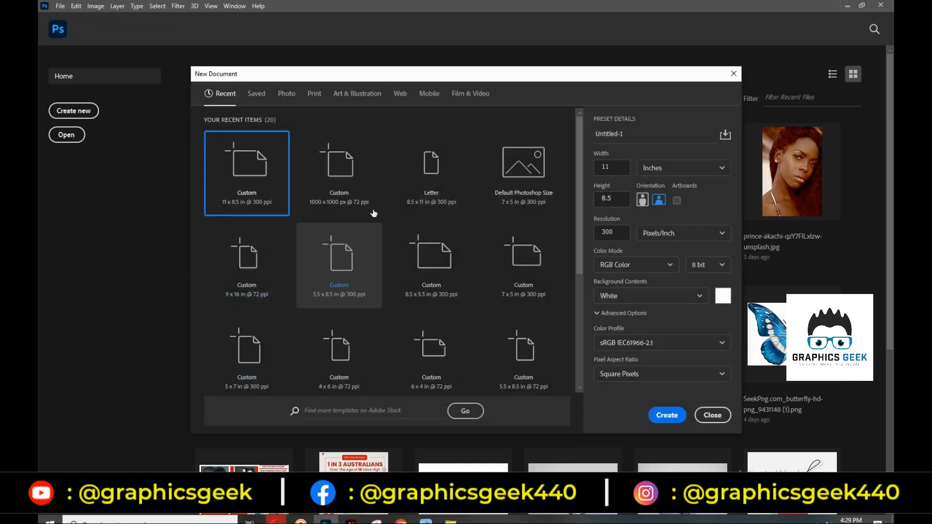
{"action": "left_click", "coordinate": [664, 416]}
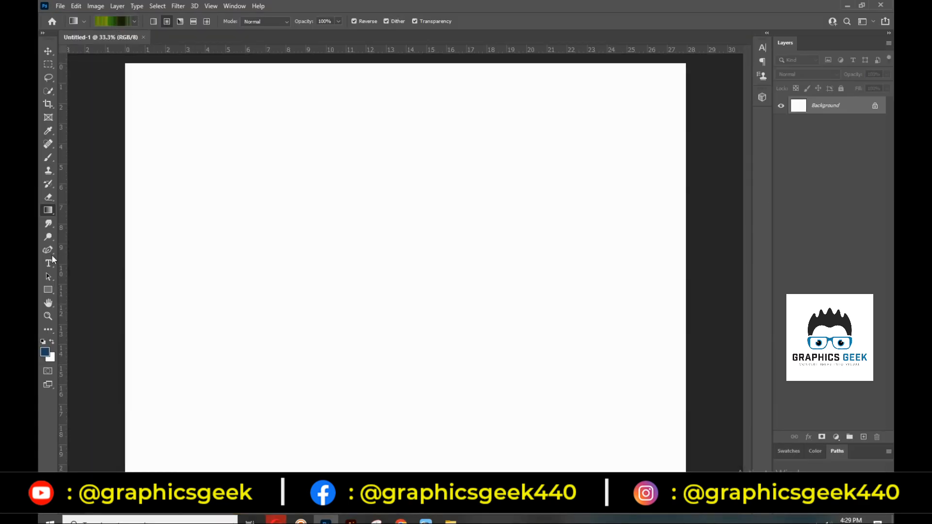
Choose the saved Class Gradient preset and drag a green radial gradient across the canvas
{"action": "left_click", "coordinate": [134, 22]}
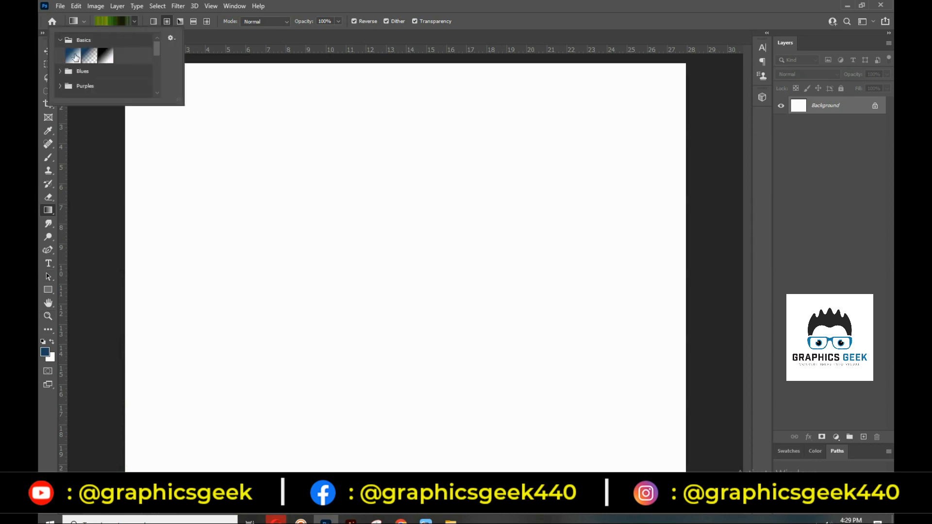
{"action": "left_click", "coordinate": [73, 56]}
{"action": "left_click", "coordinate": [60, 39]}
{"action": "scroll", "coordinate": [96, 79], "scroll_direction": "down", "scroll_amount": 2}
{"action": "scroll", "coordinate": [96, 79], "scroll_direction": "down", "scroll_amount": 3}
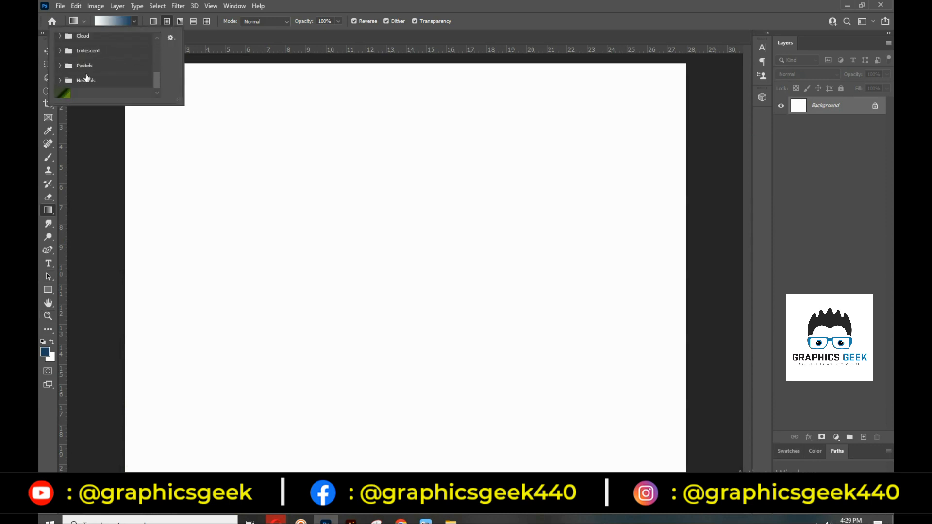
{"action": "left_click", "coordinate": [62, 90]}
{"action": "left_click_drag", "start_coordinate": [285, 163], "coordinate": [562, 377]}
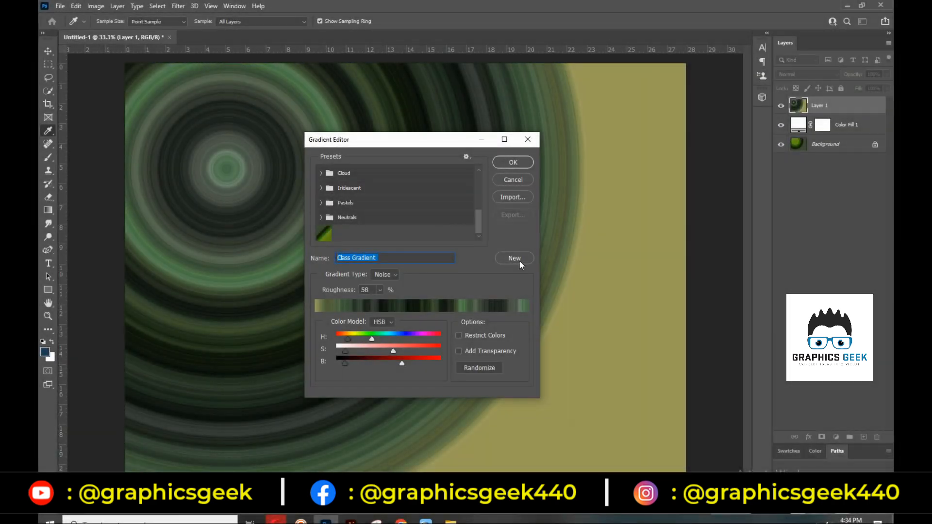
Add the gradient as another preset, export it to the Desktop as 'Class Grident' .GRD, then close the document
{"action": "left_click", "coordinate": [514, 259]}
{"action": "left_click", "coordinate": [513, 215]}
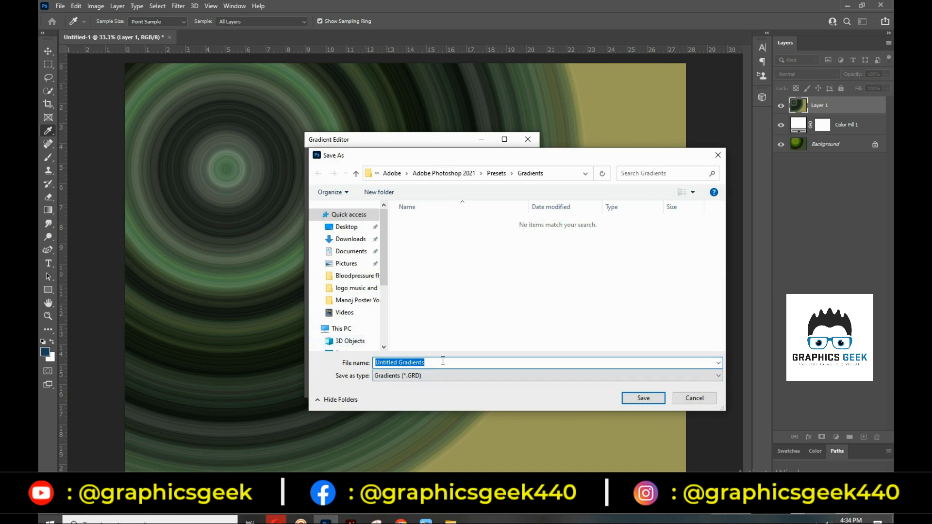
{"action": "type", "text": "Class Grident"}
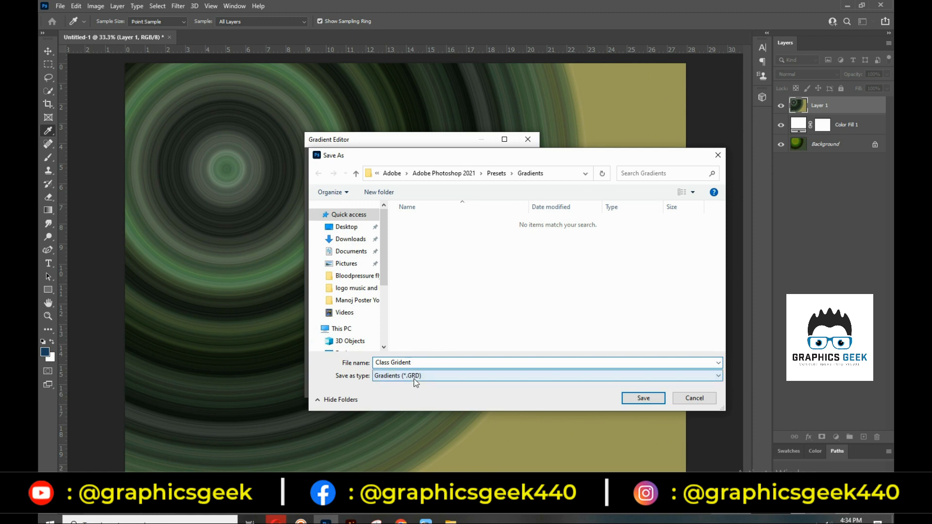
{"action": "left_click", "coordinate": [360, 228]}
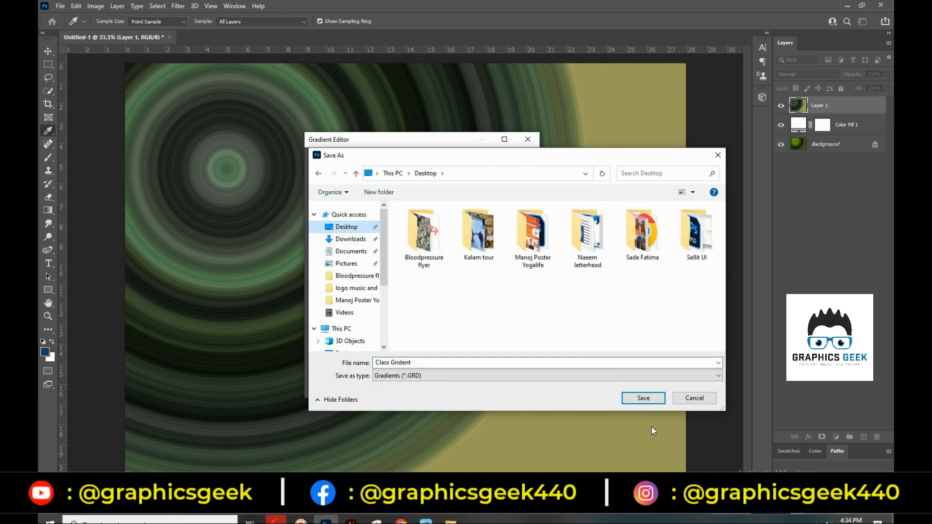
{"action": "left_click", "coordinate": [643, 400]}
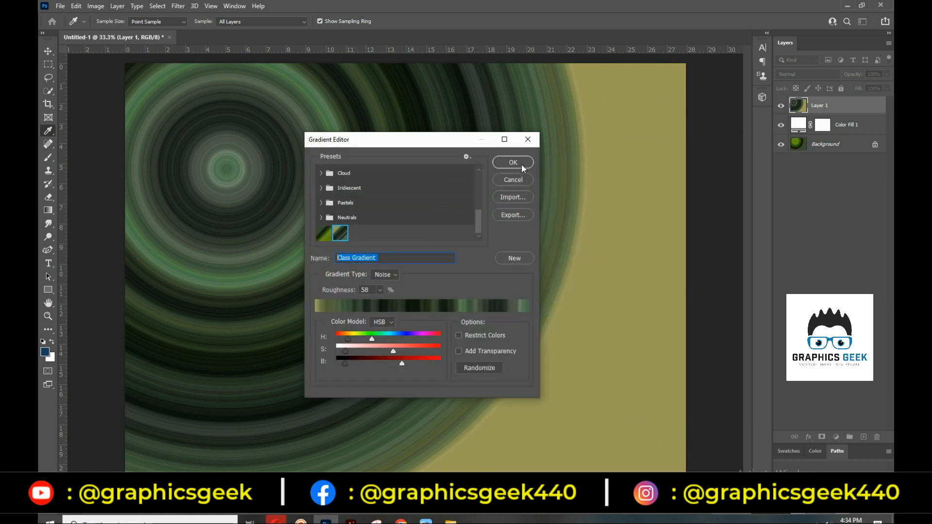
{"action": "left_click", "coordinate": [520, 163]}
{"action": "left_click", "coordinate": [170, 37]}
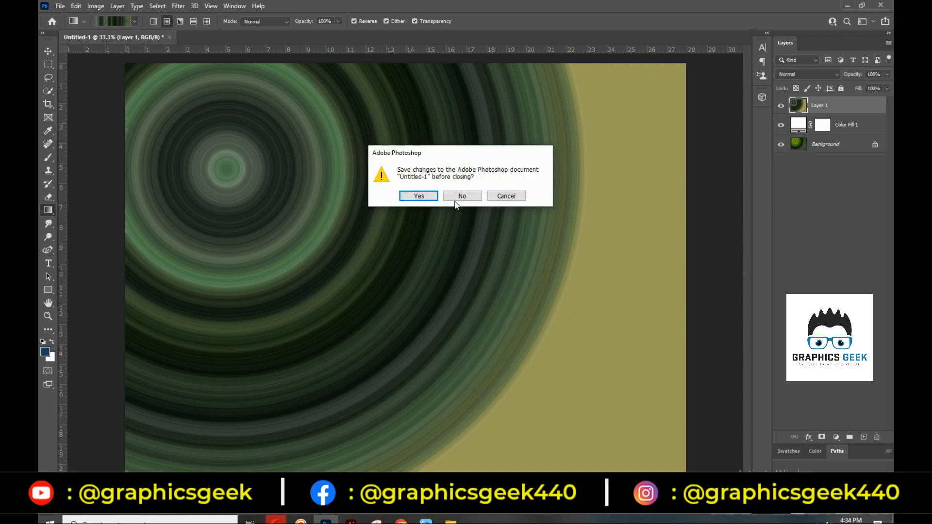
Discard the document's unsaved changes, then select the exported Class Grident file on the desktop
{"action": "left_click", "coordinate": [505, 197]}
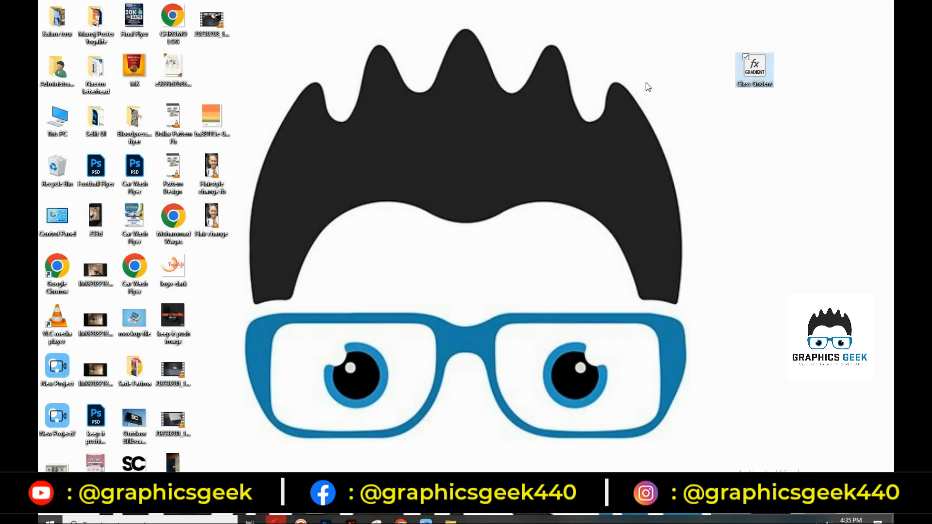
{"action": "left_click_drag", "start_coordinate": [708, 13], "coordinate": [820, 150]}
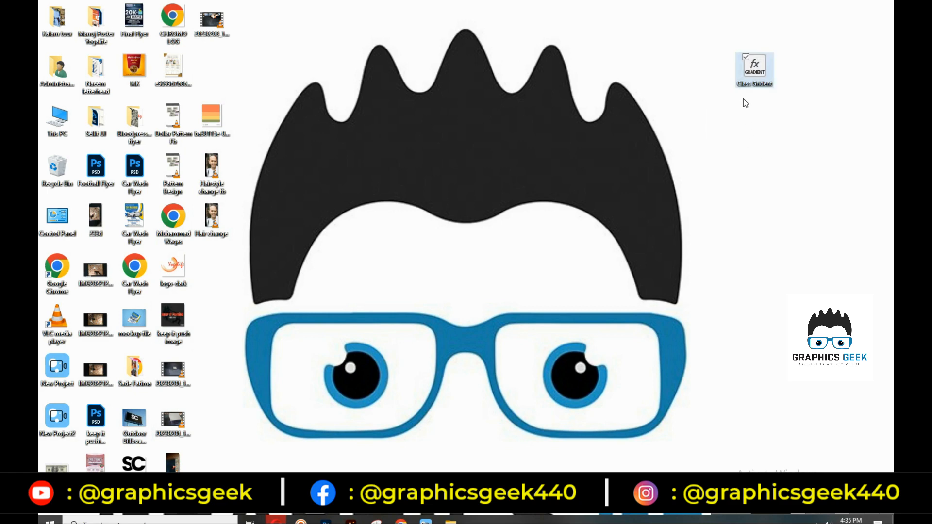